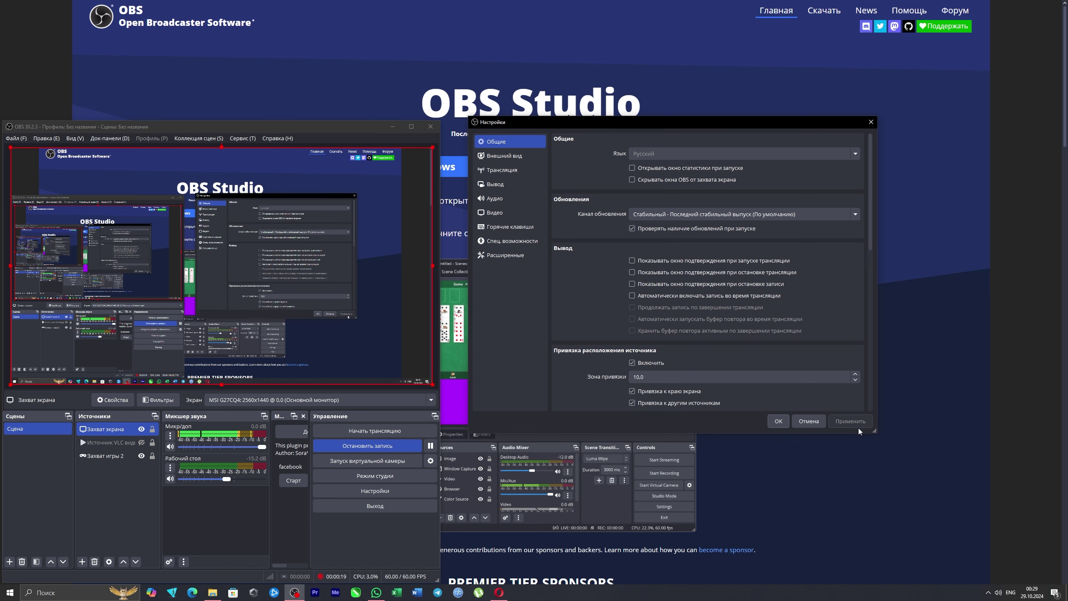
Step: Enlarge and reposition the settings window with the Output (Вывод) settings shown
drag(875, 434, 951, 515)
click(495, 184)
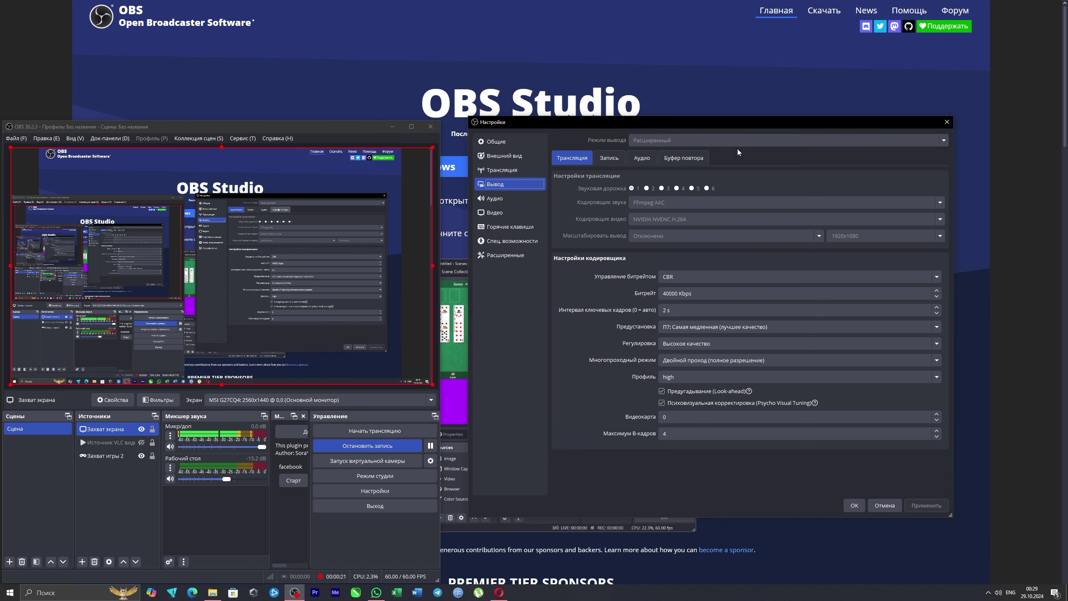
drag(821, 124, 795, 125)
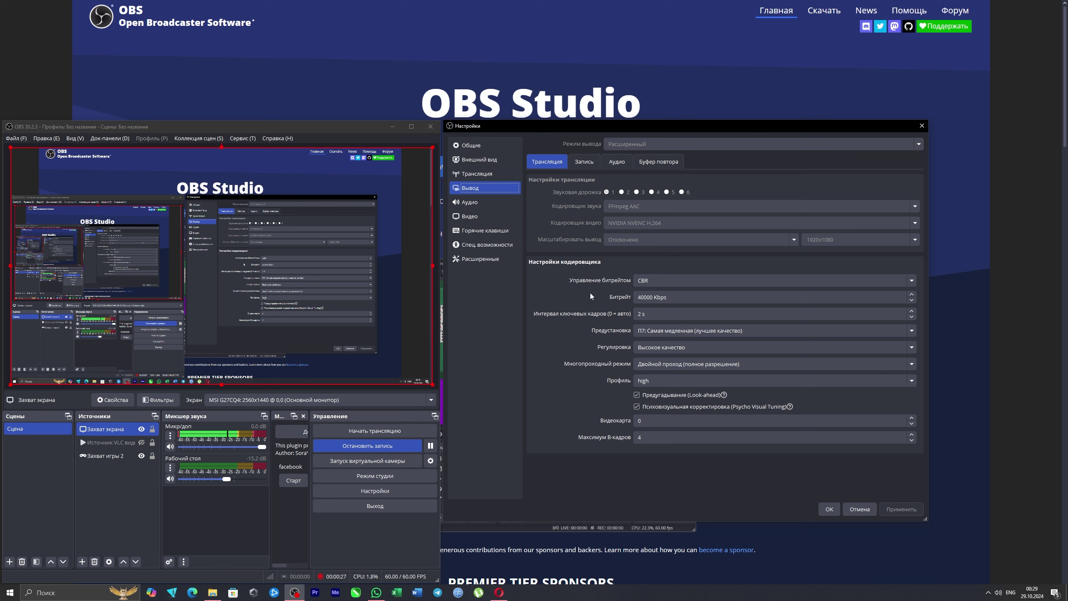
Step: Look over the rate control modes for streaming and choose CBR
click(669, 281)
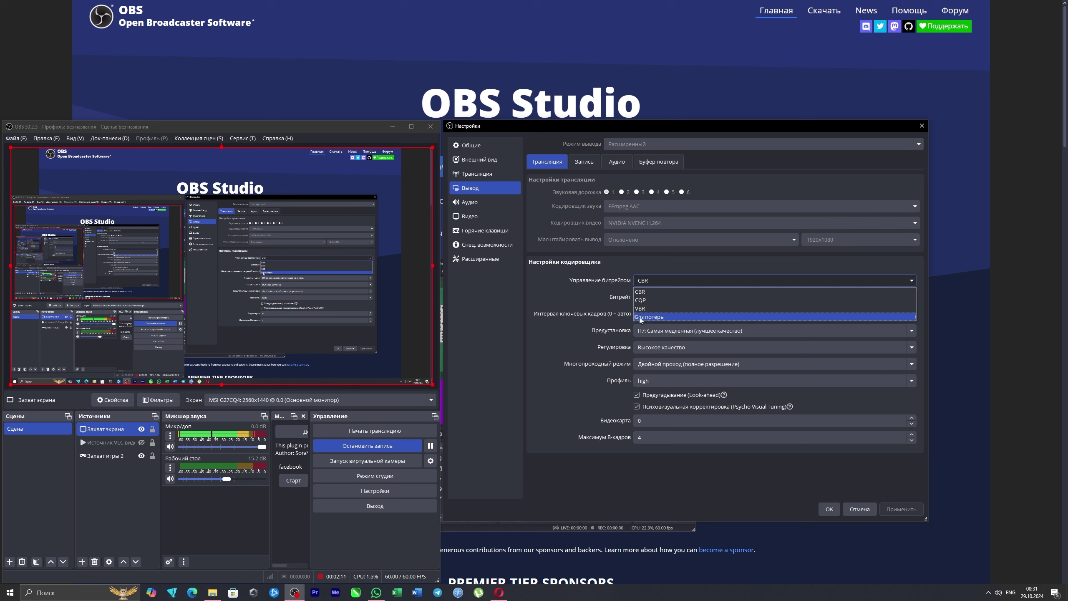
click(602, 307)
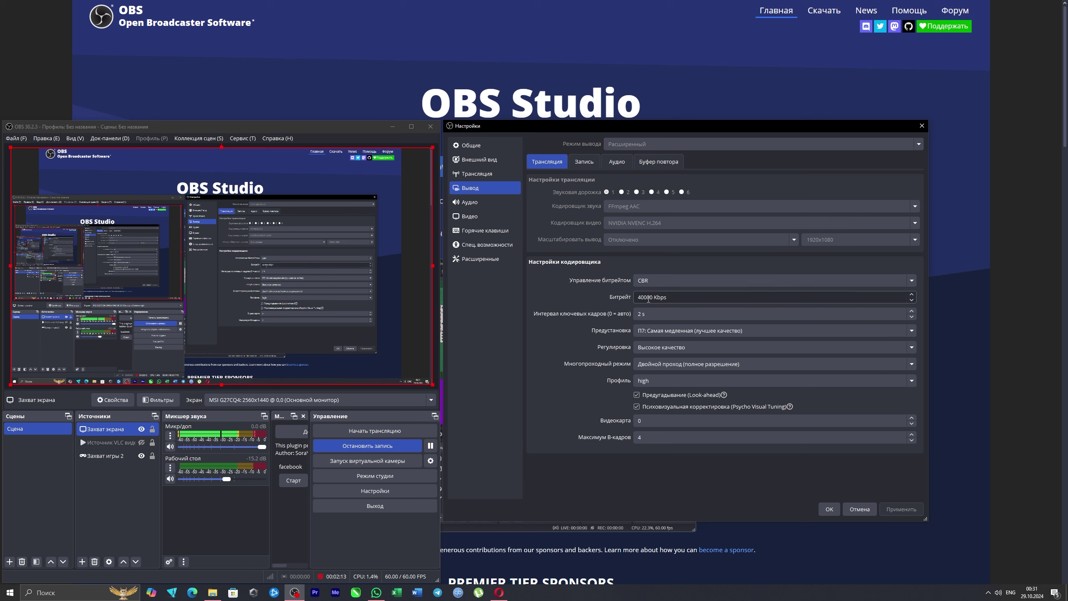
click(648, 281)
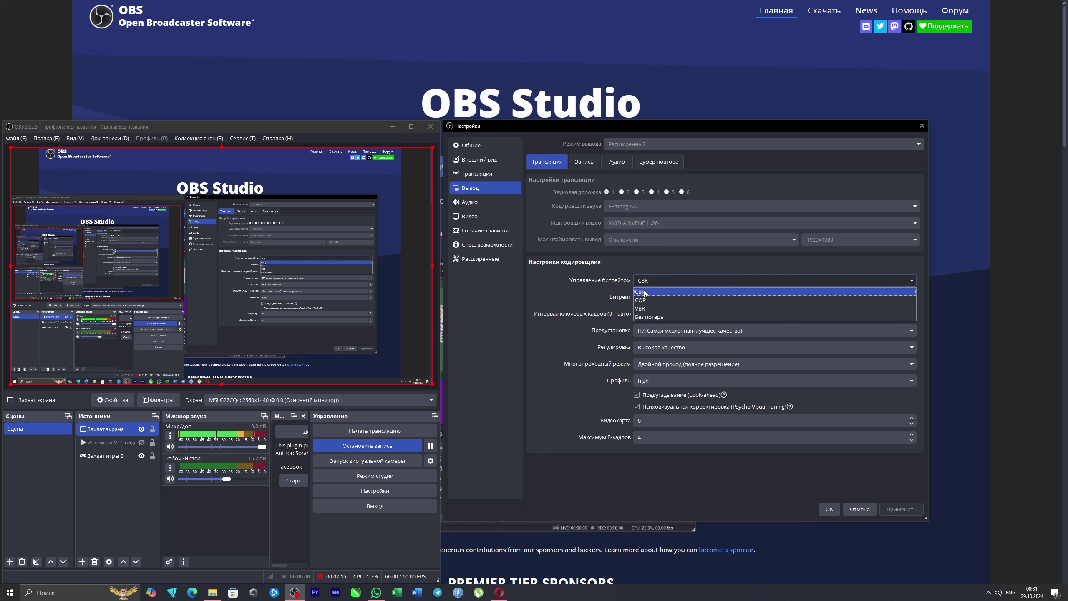
click(650, 293)
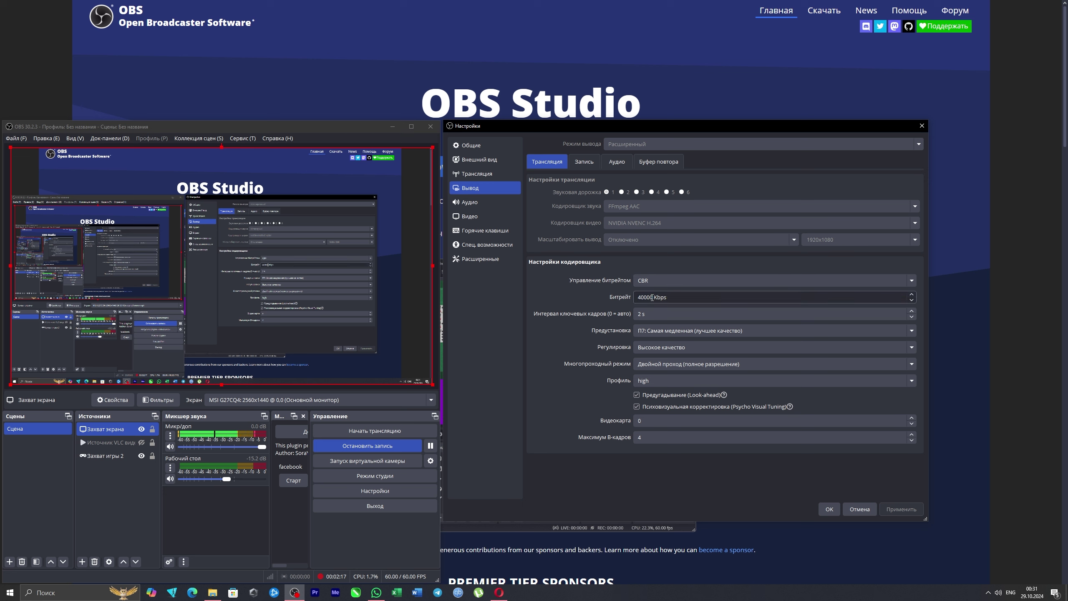
Step: Examine the streaming bitrate and keyframe interval values and the rate control list without changing them
drag(652, 297, 635, 299)
click(669, 314)
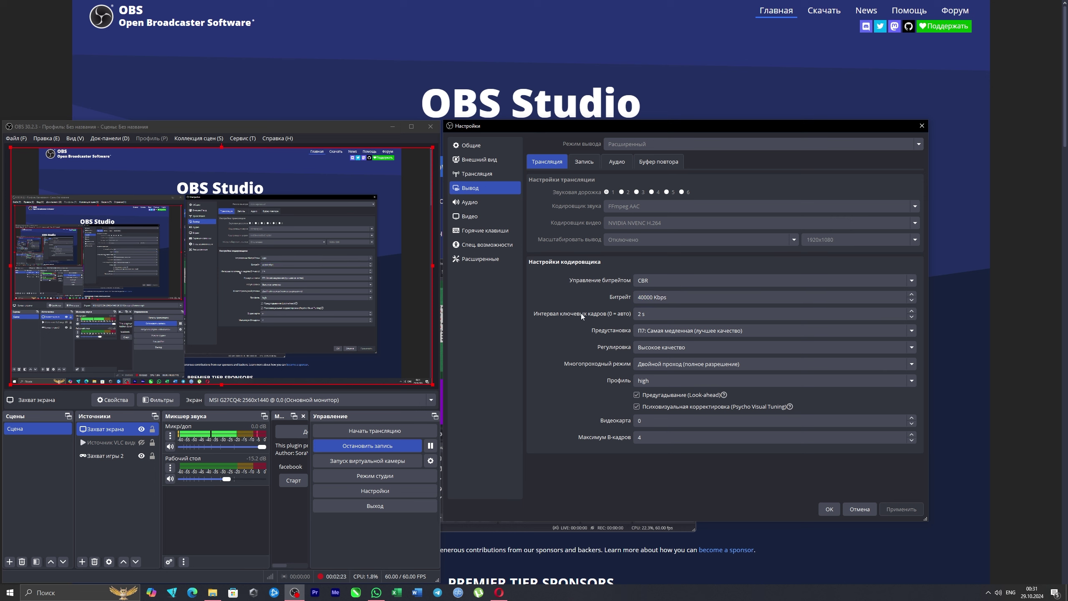
drag(671, 314, 582, 312)
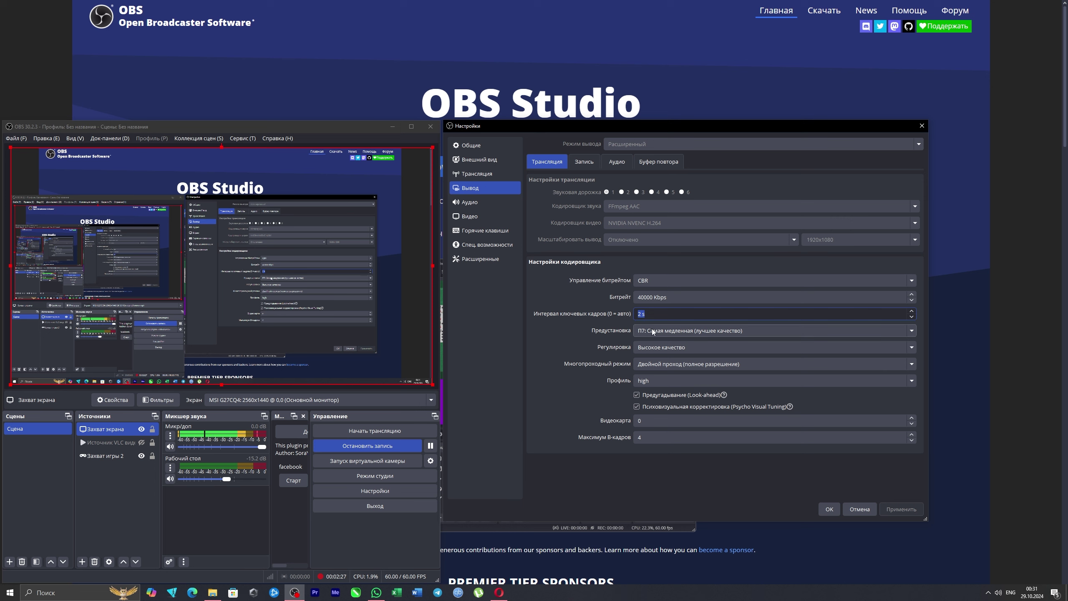
click(639, 315)
click(692, 278)
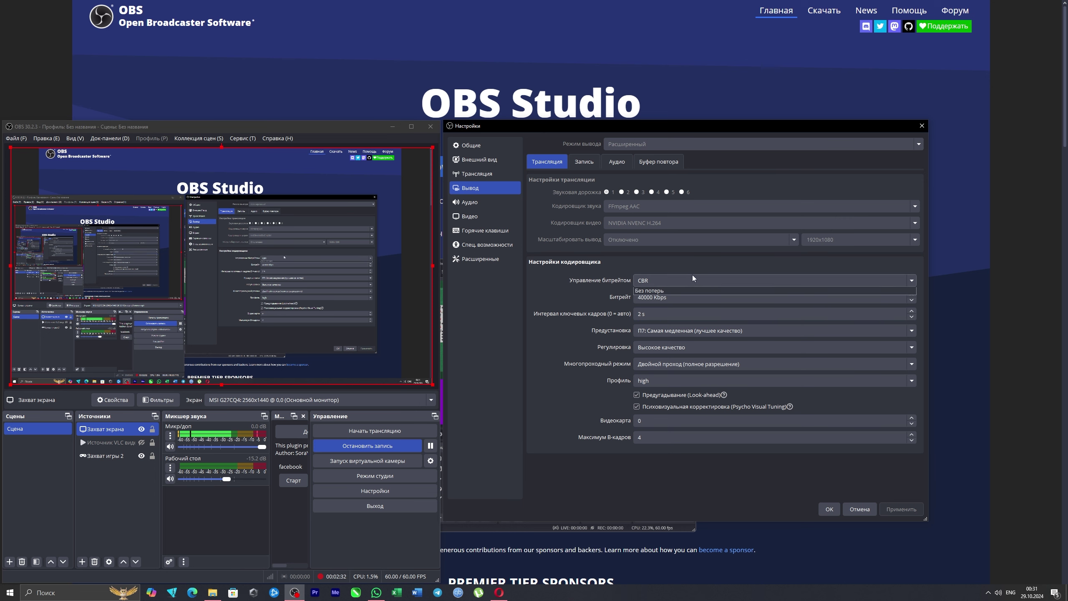
click(656, 241)
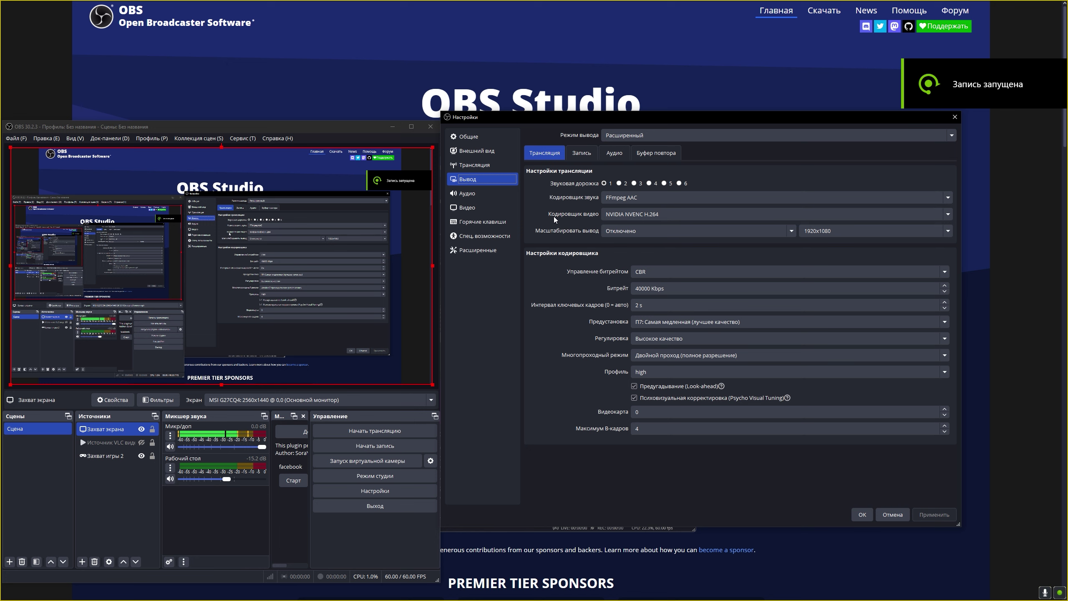
Step: Review the available video encoders, audio encoders and output rescale resolutions for streaming
click(649, 213)
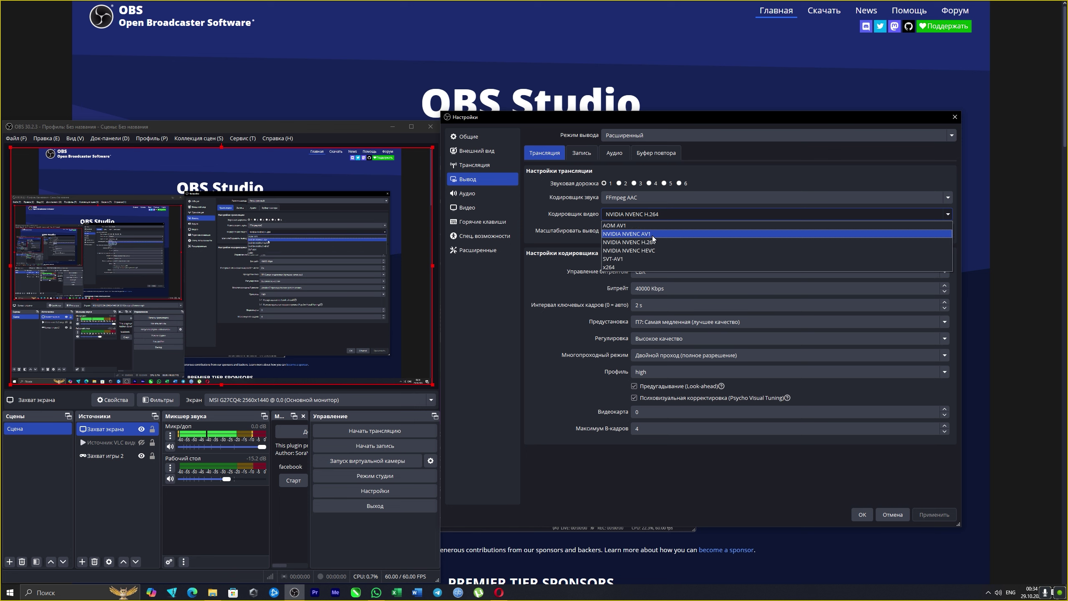
click(562, 255)
click(634, 198)
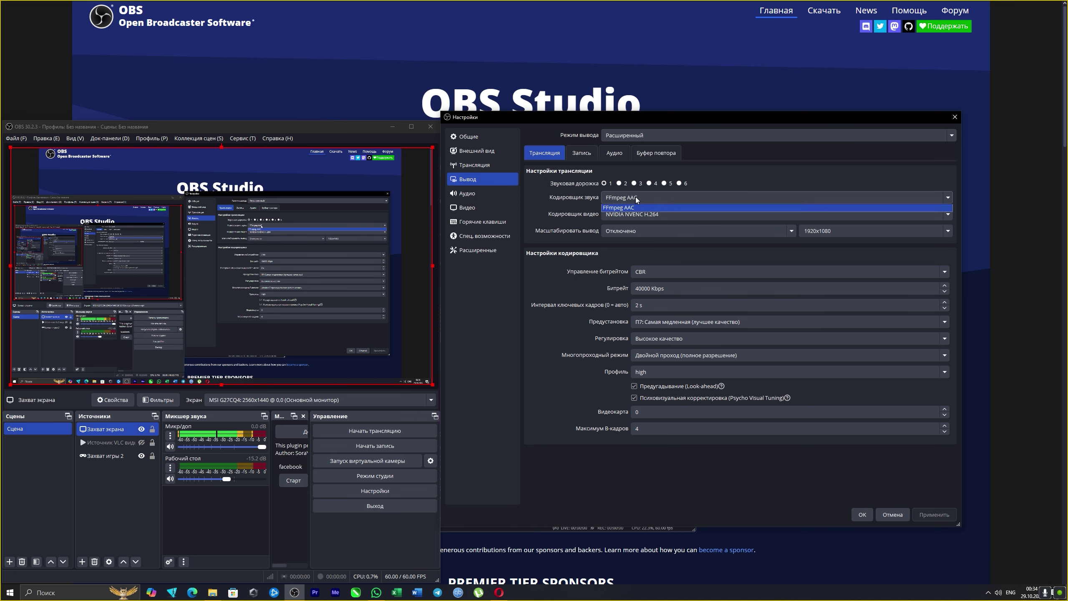
click(636, 197)
click(637, 196)
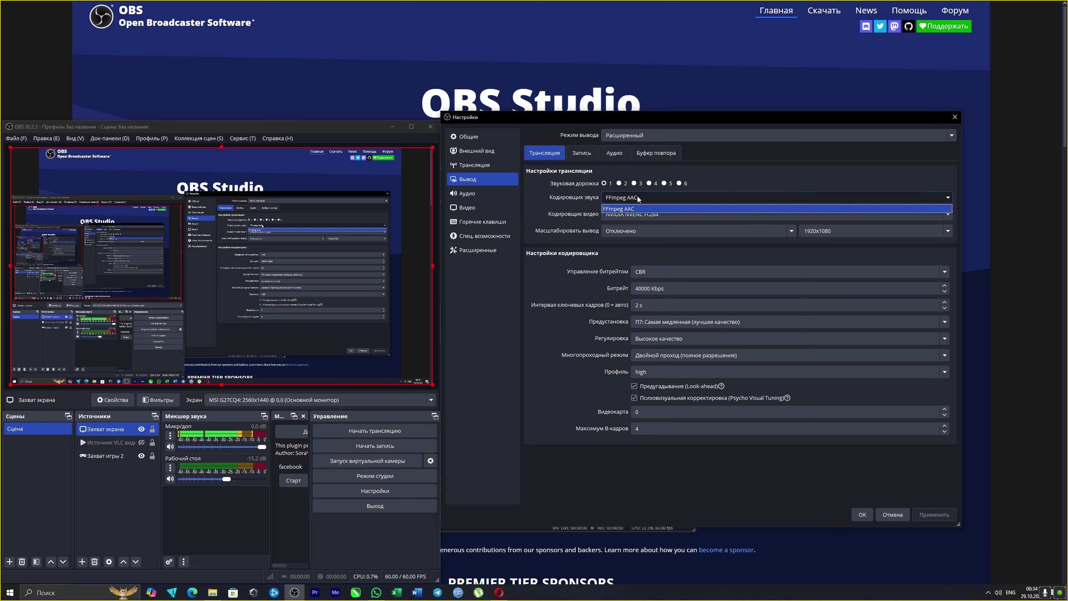
click(659, 197)
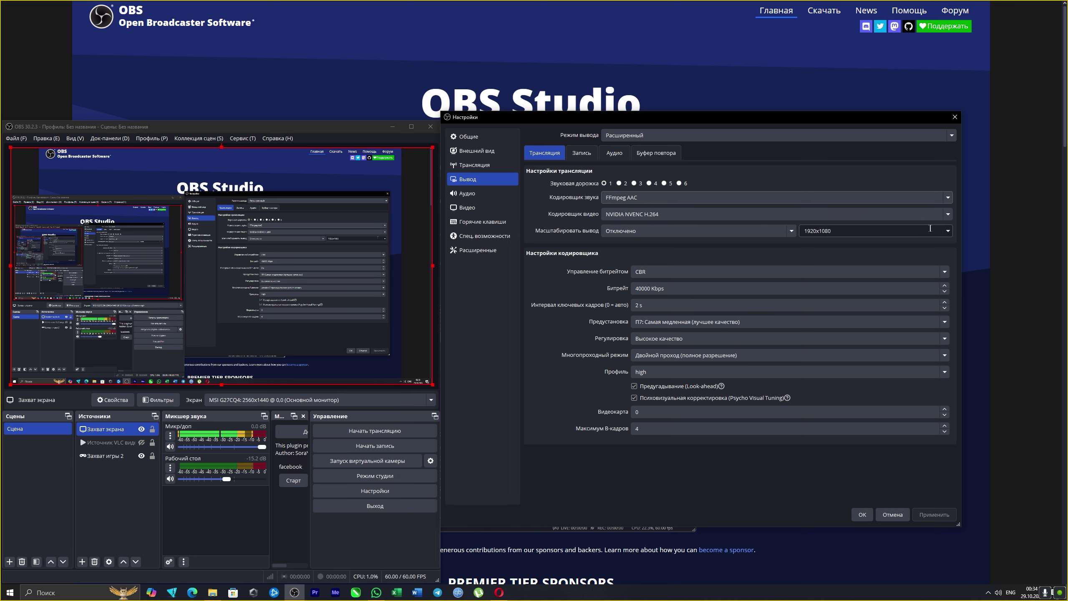
click(948, 232)
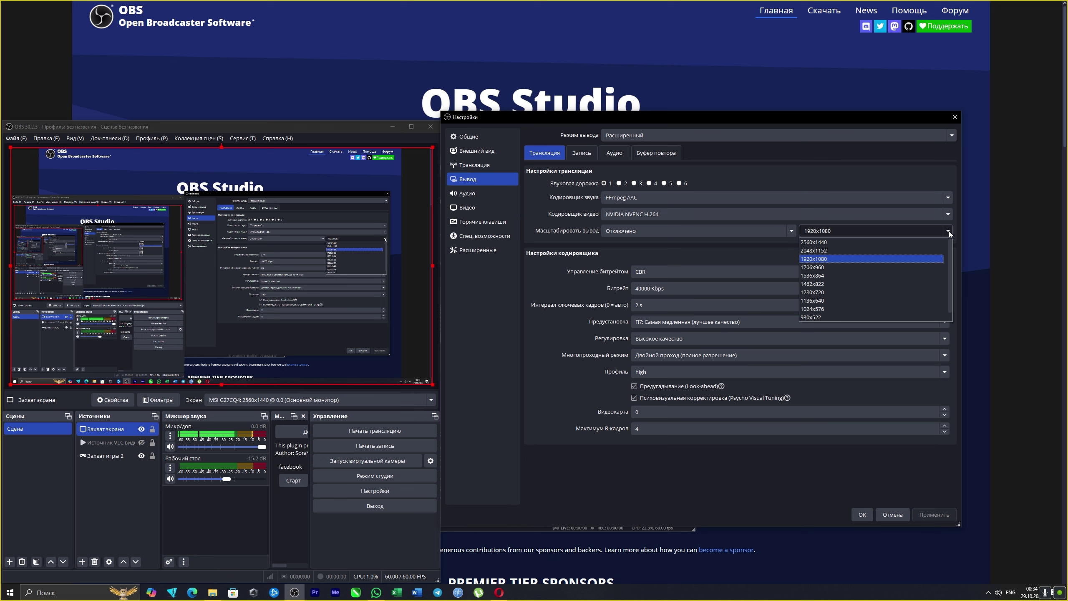
click(921, 236)
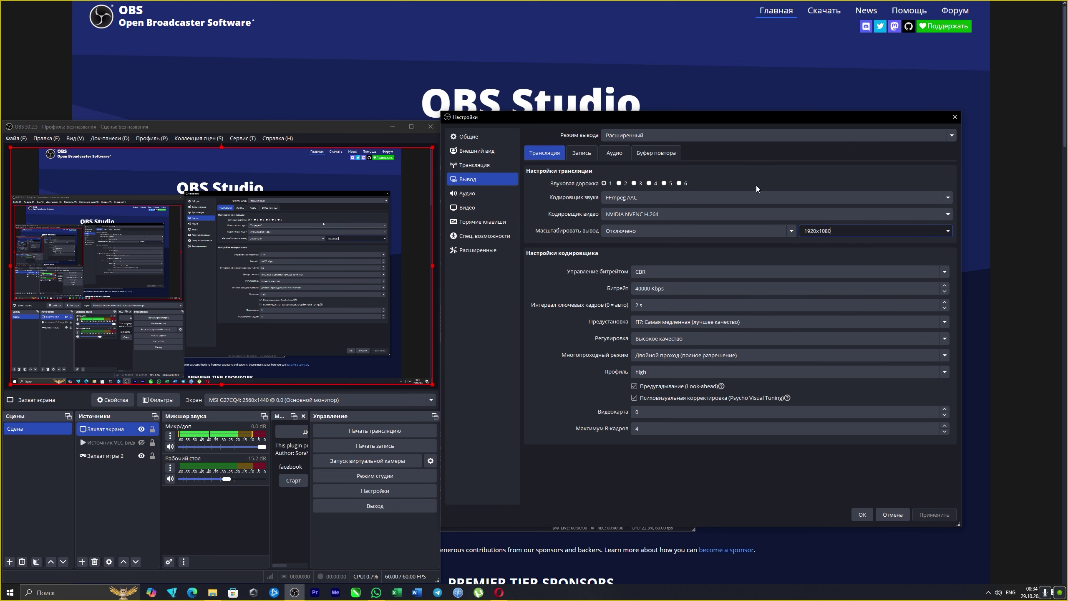
Step: Show the Video (Видео) settings and check the common FPS values on offer
click(475, 207)
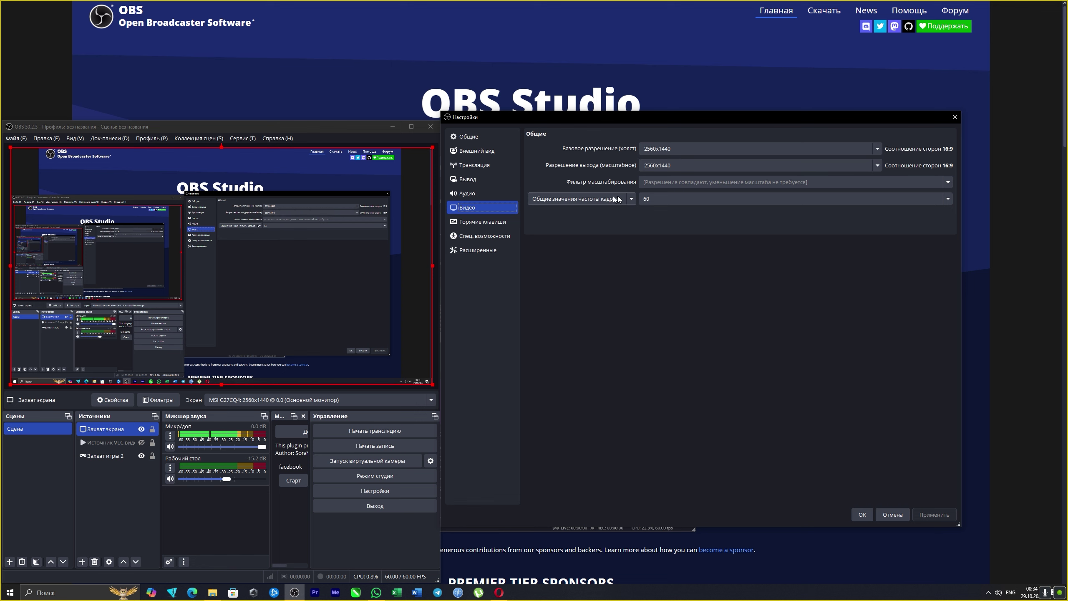
click(951, 202)
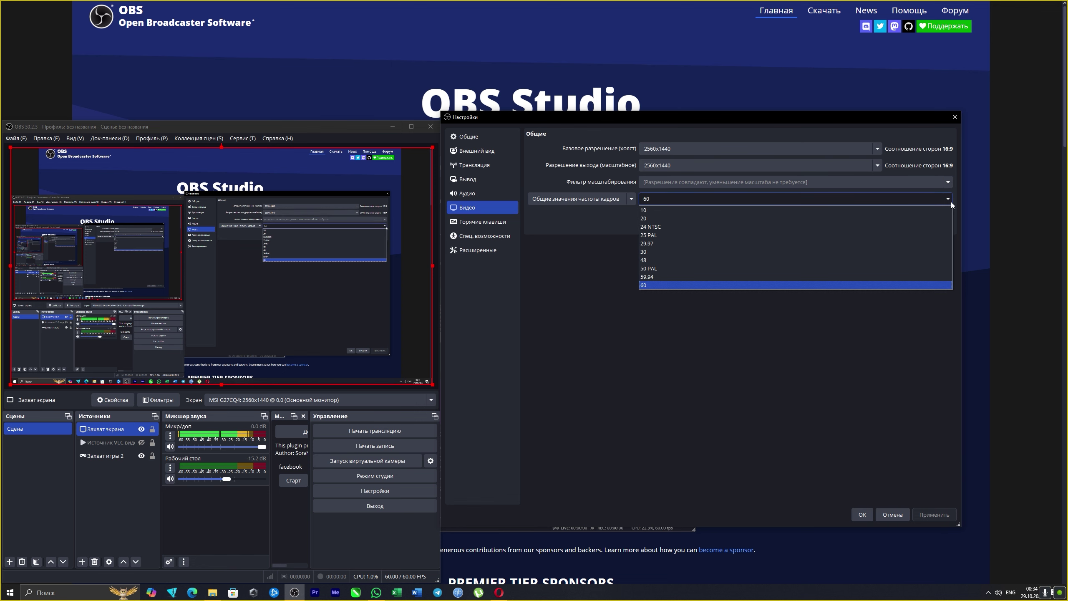
click(952, 202)
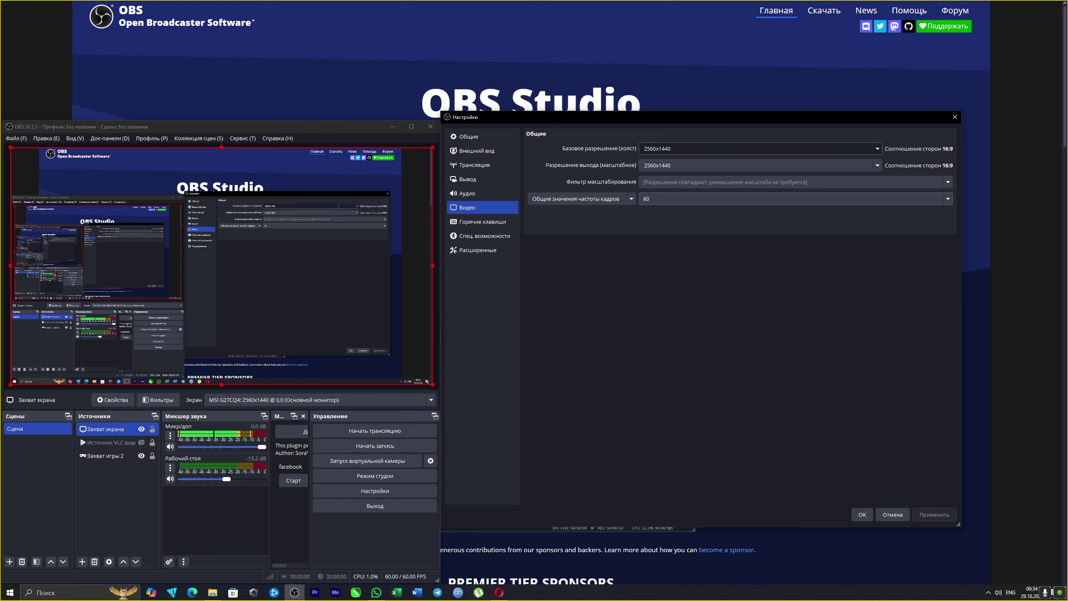
Step: Try a base canvas resolution of 1920x1080 while viewing the scaling filters, and restore it to 2560x1440
click(878, 149)
click(721, 159)
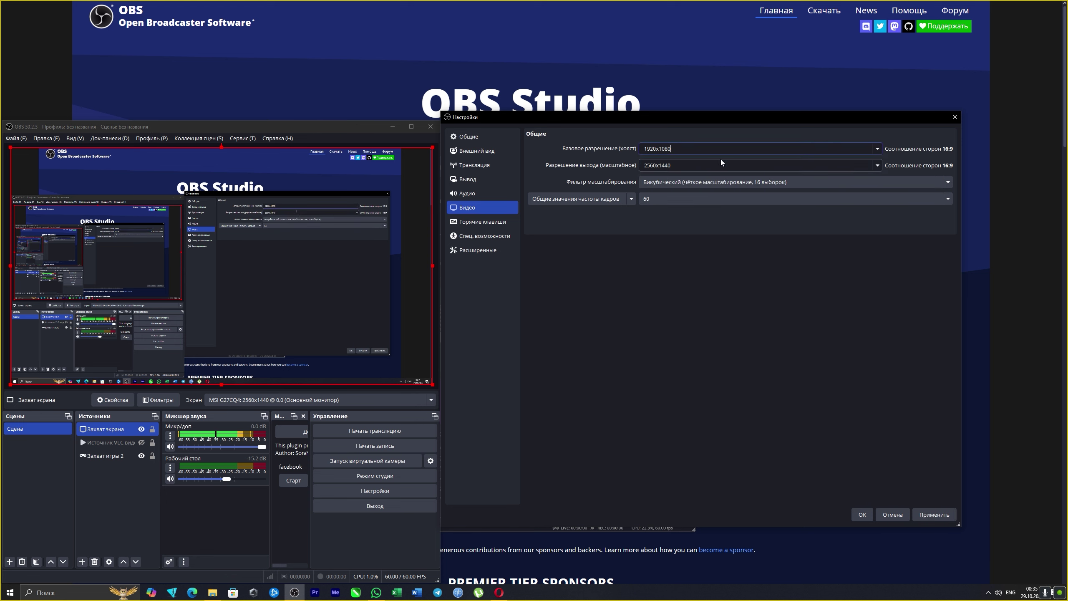
click(845, 182)
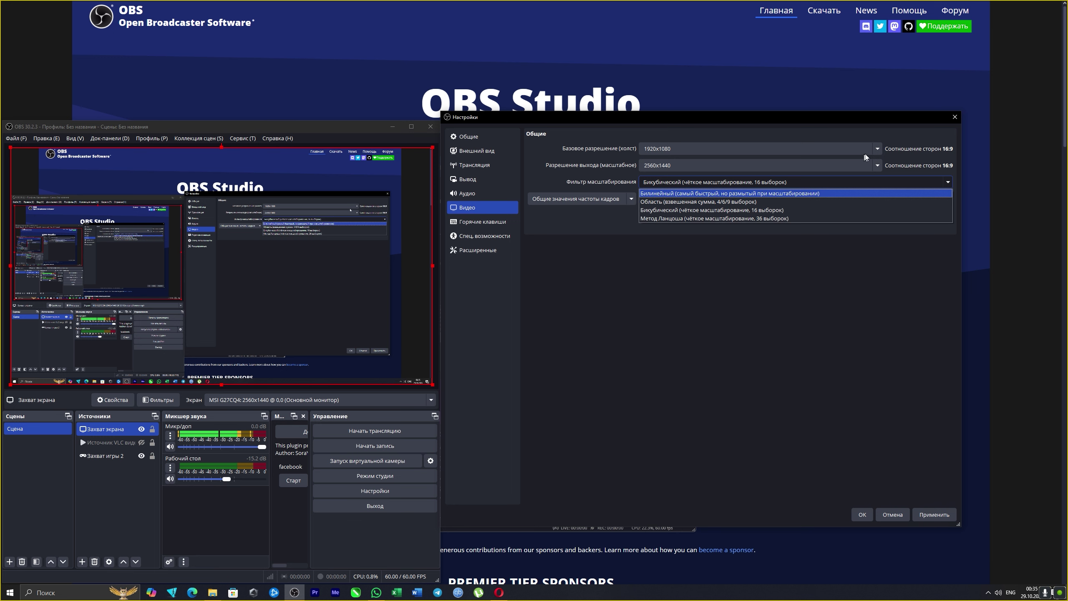
click(689, 164)
click(689, 161)
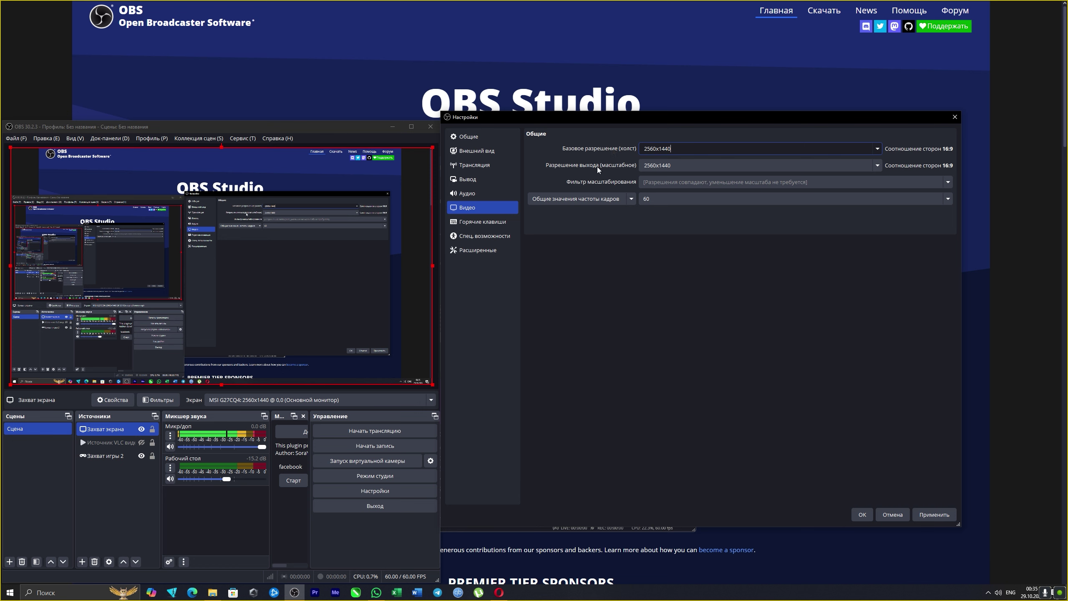
drag(684, 165, 659, 165)
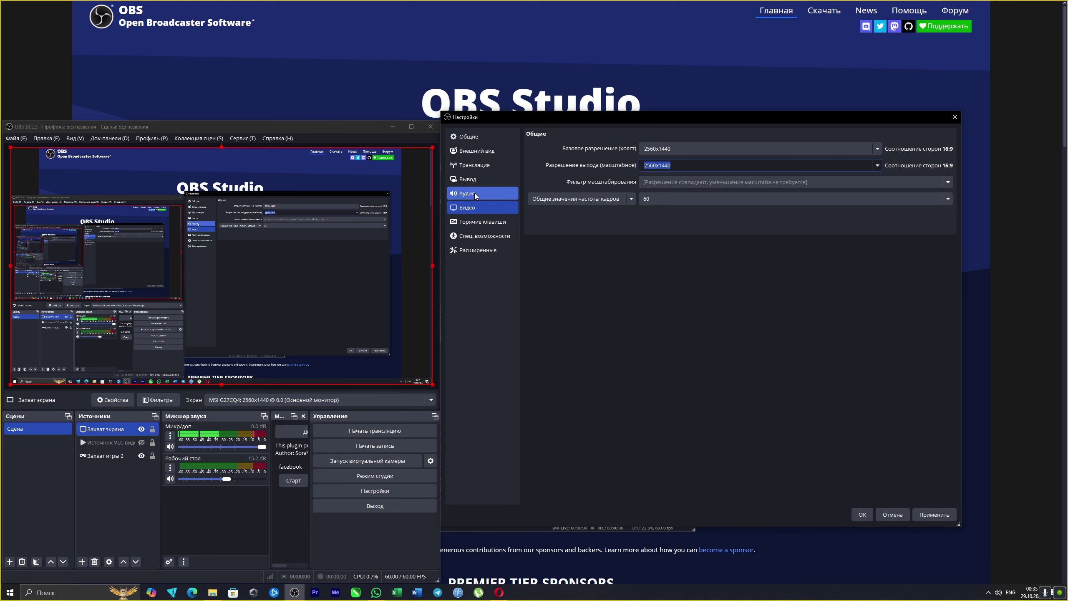
Step: Return to the Output (Вывод) settings and examine the rate control, bitrate and keyframe interval for streaming
click(475, 180)
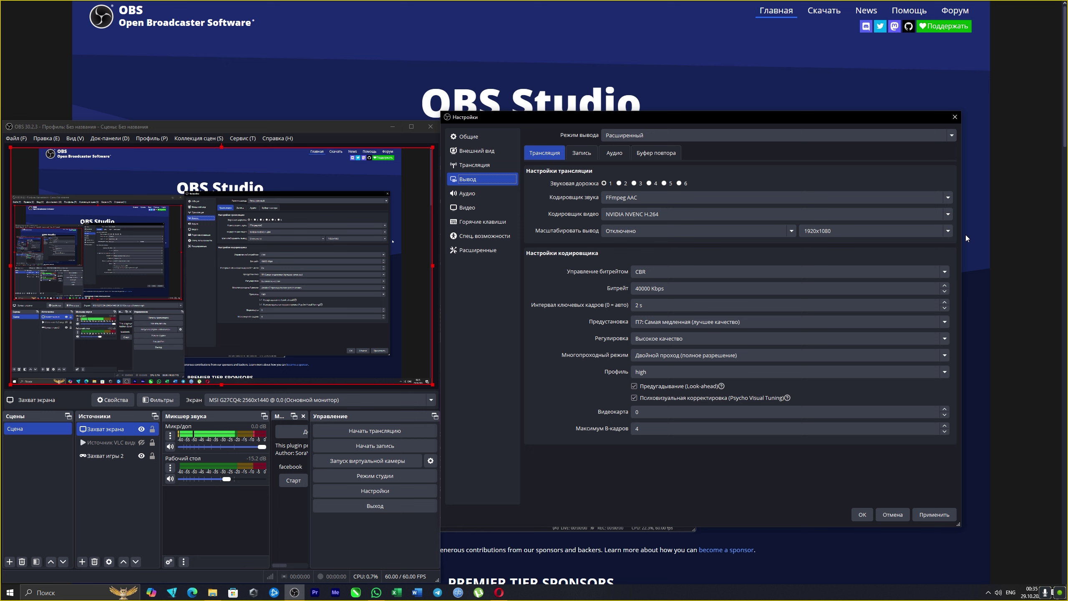
drag(673, 288, 635, 289)
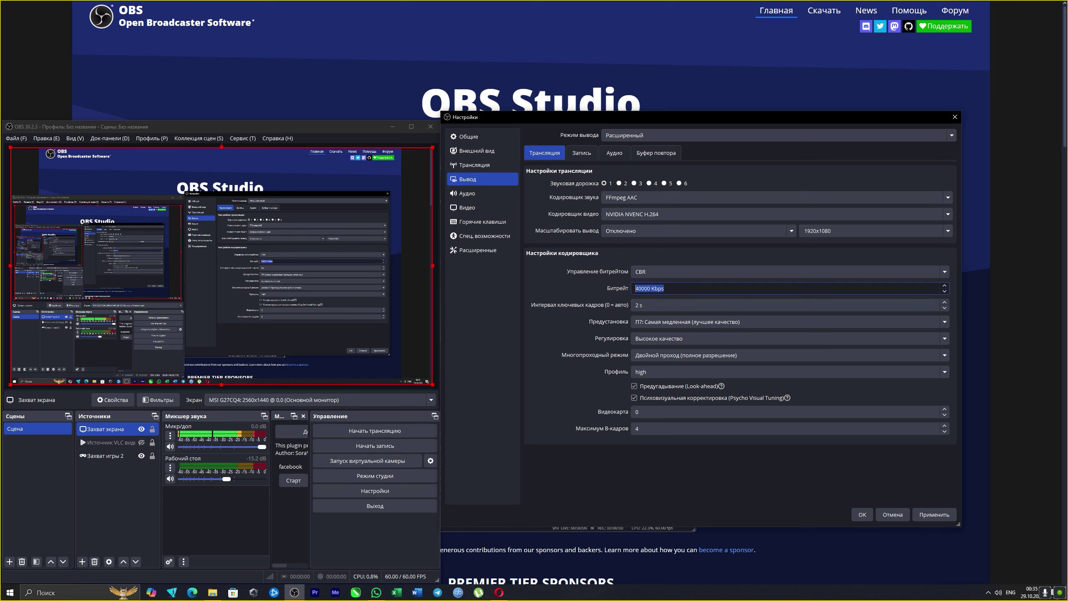
click(649, 268)
click(649, 269)
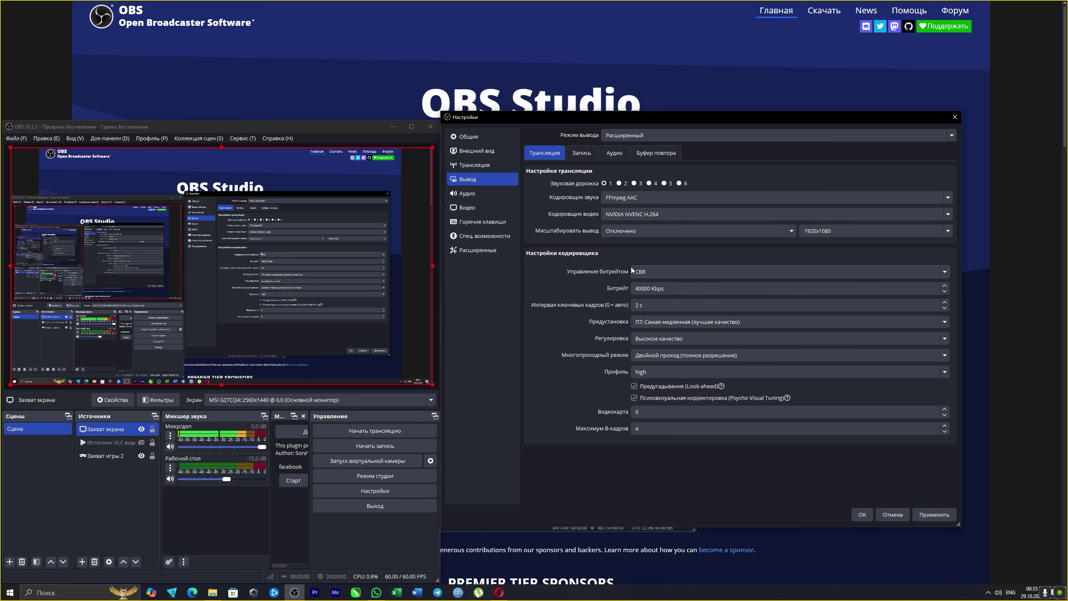
key(Tab)
key(Tab)
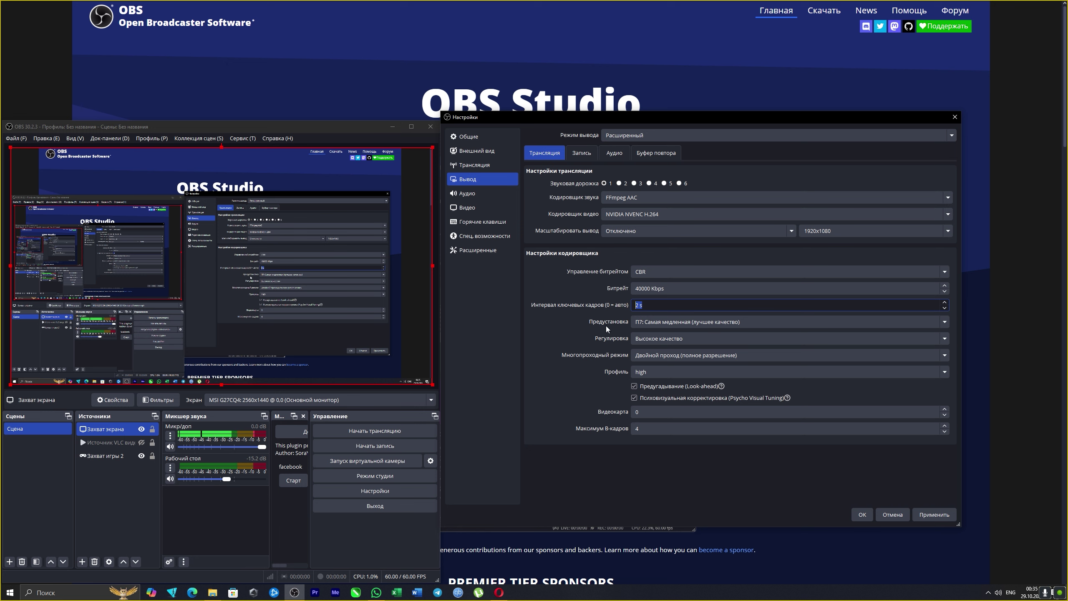
Step: Review the encoder's preset and profile options together with the bitrate value, leaving them as they are
click(666, 322)
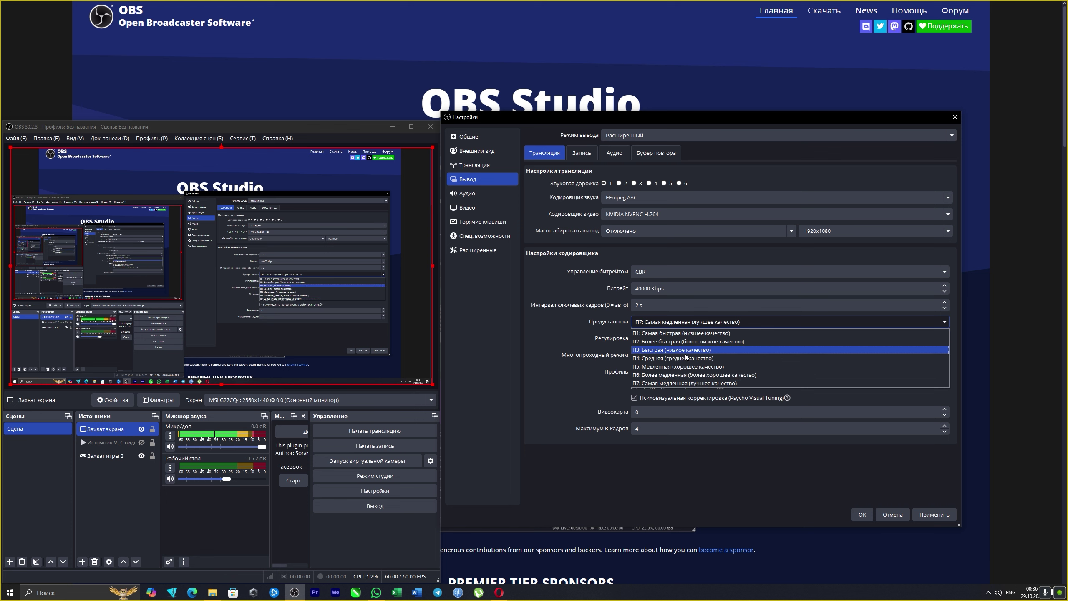
click(586, 375)
click(650, 288)
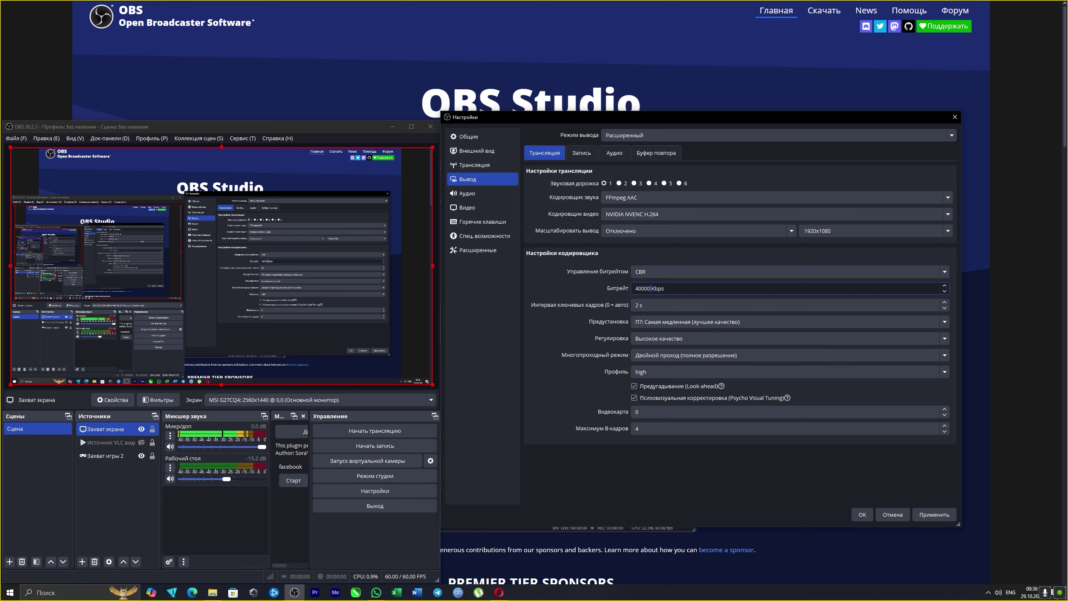
key(ctrl+a)
click(639, 372)
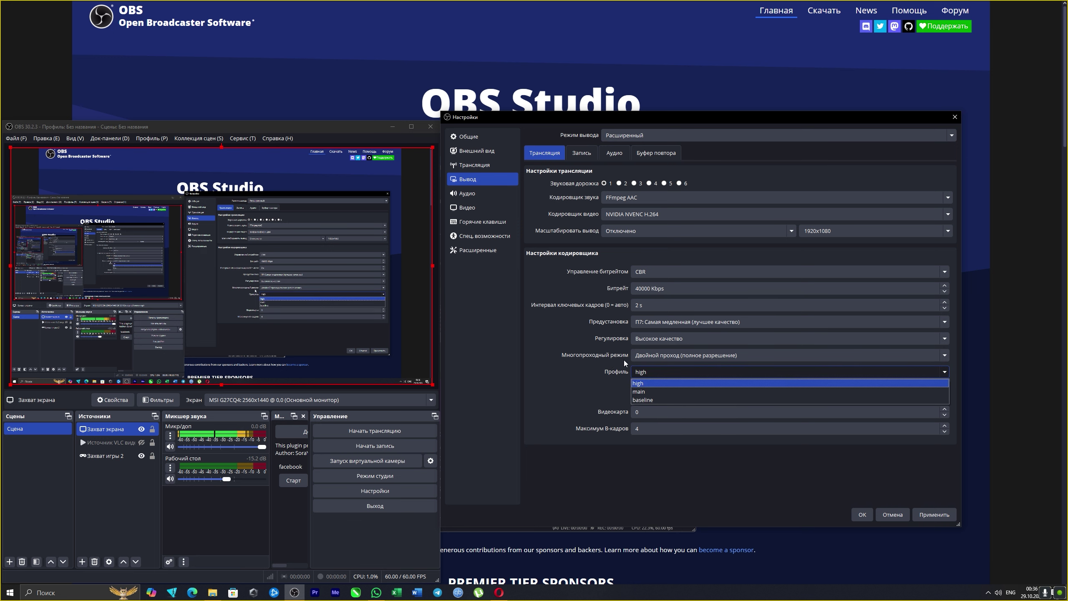
click(588, 371)
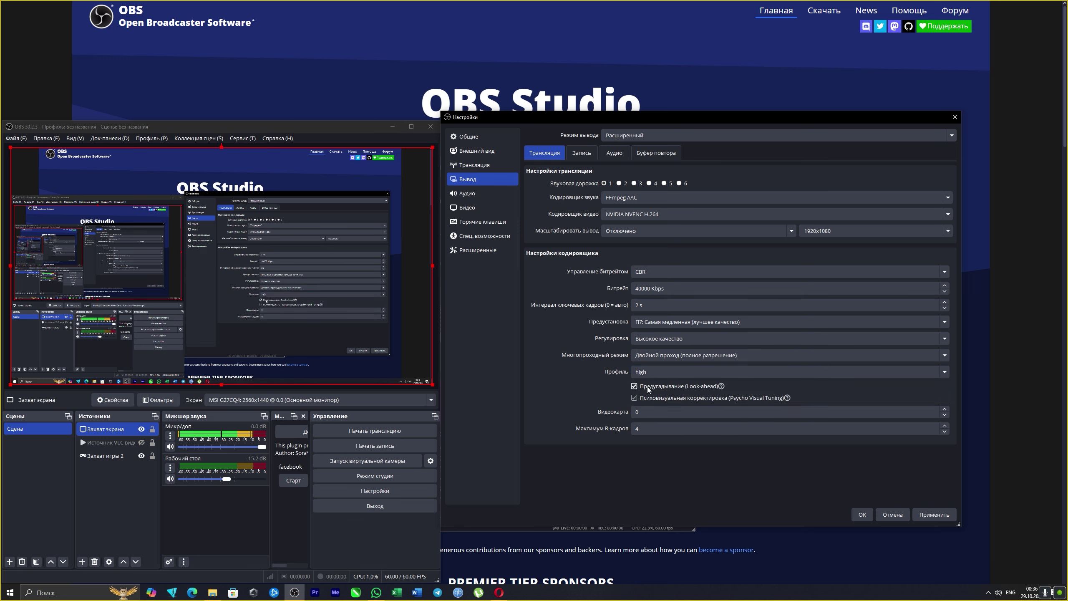
Step: Check the encoder's GPU index and maximum B-frames values
click(715, 412)
double_click(665, 410)
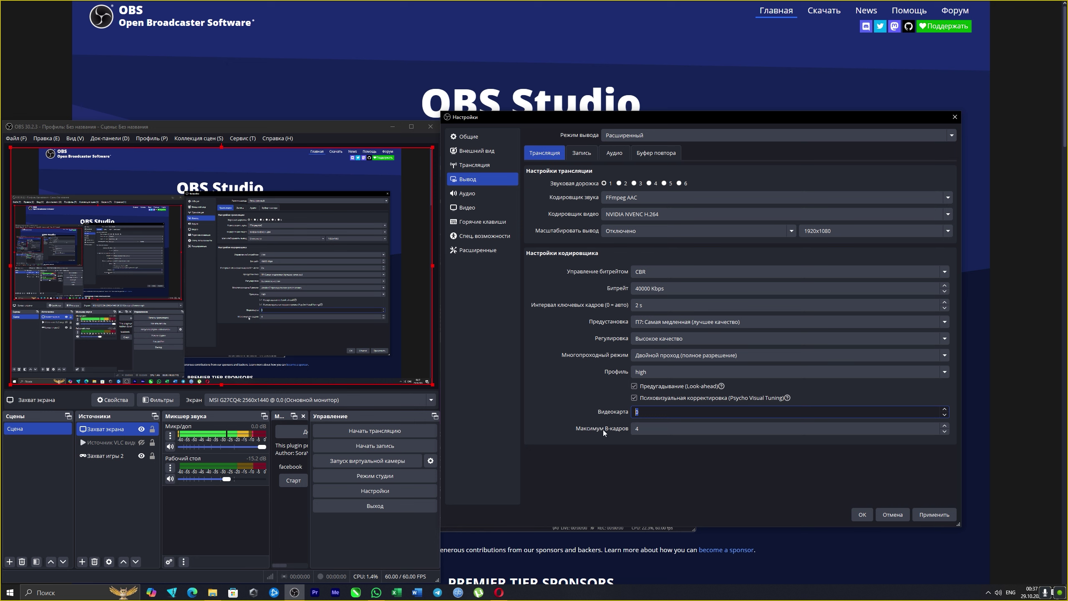
key(Tab)
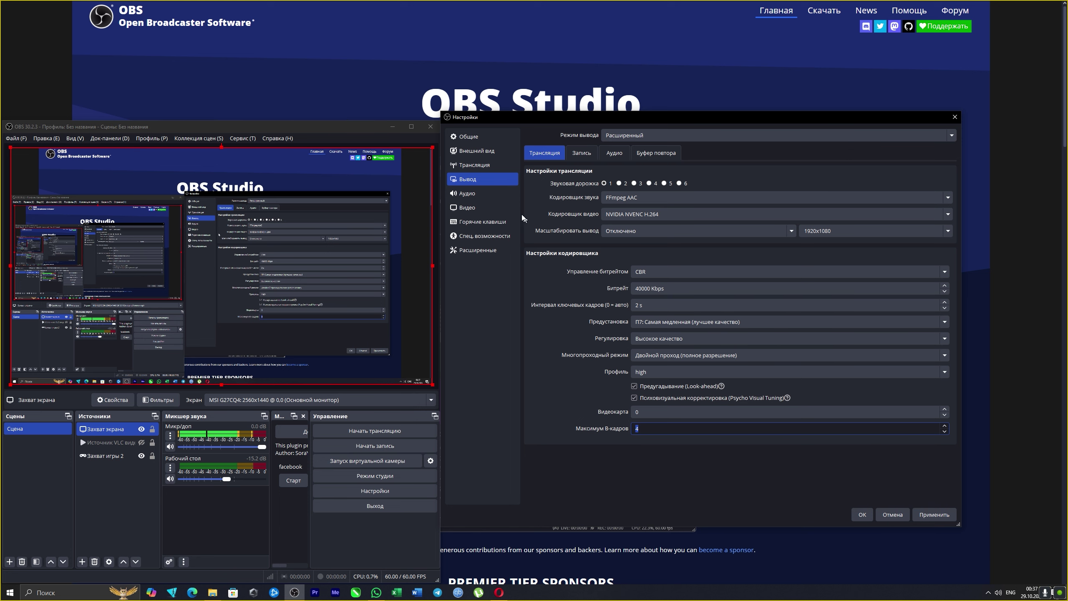
Step: Open the Audio (Аудио) settings and review the devices available for the first microphone/auxiliary audio input
click(488, 195)
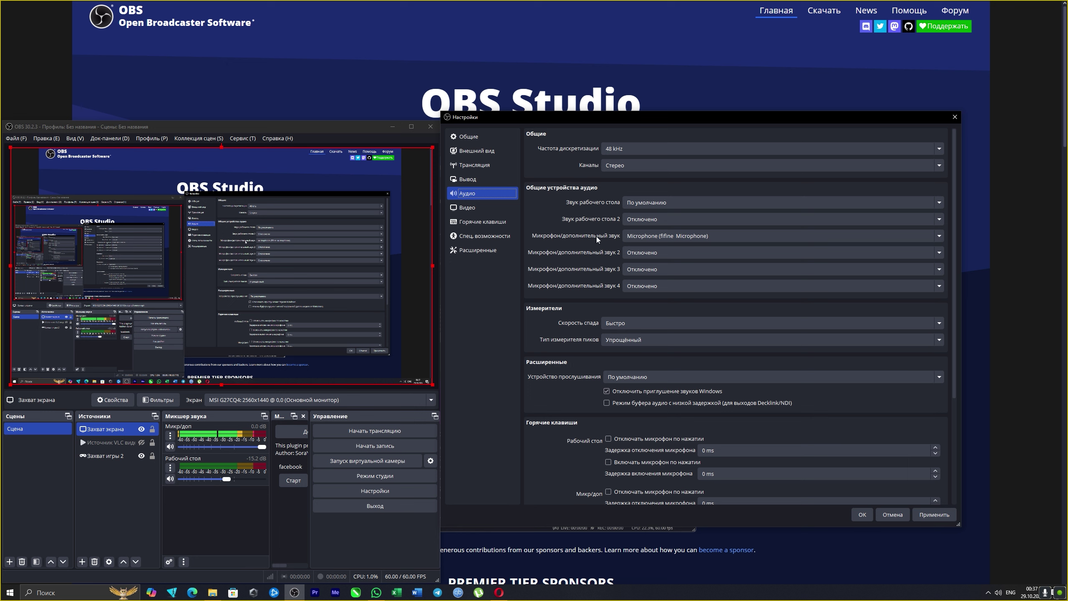
click(678, 237)
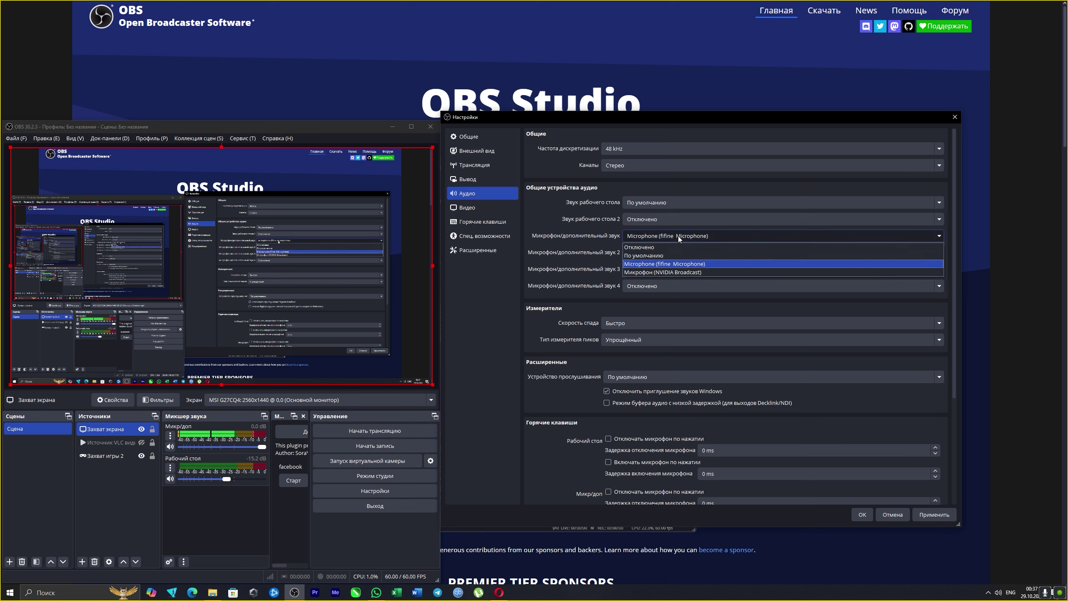
click(659, 235)
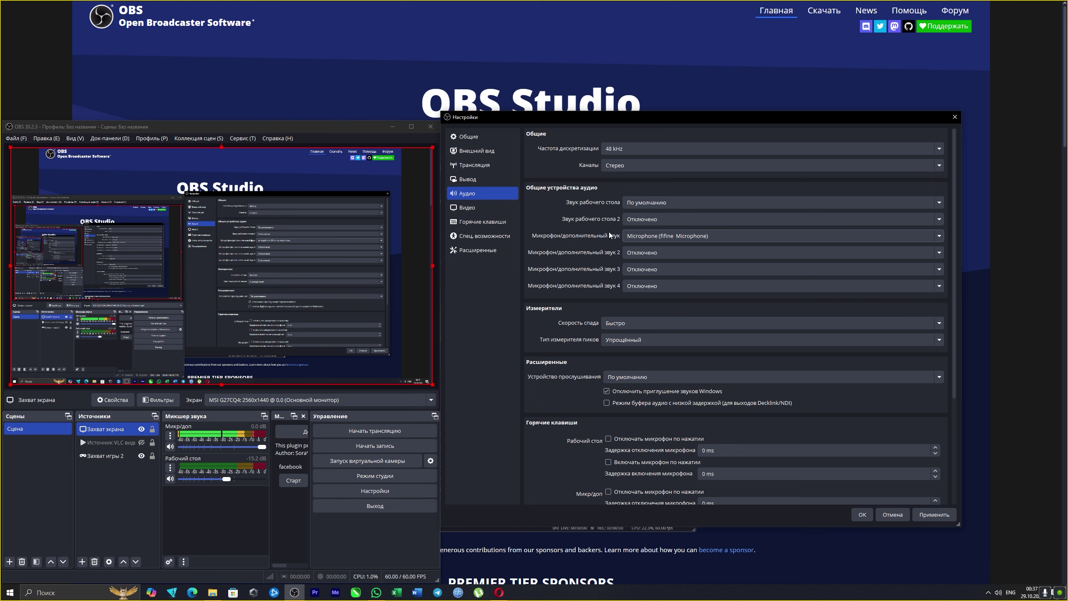
Step: Review the audio sample rate and channel options, keeping the channels on Stereo (Стерео)
click(476, 206)
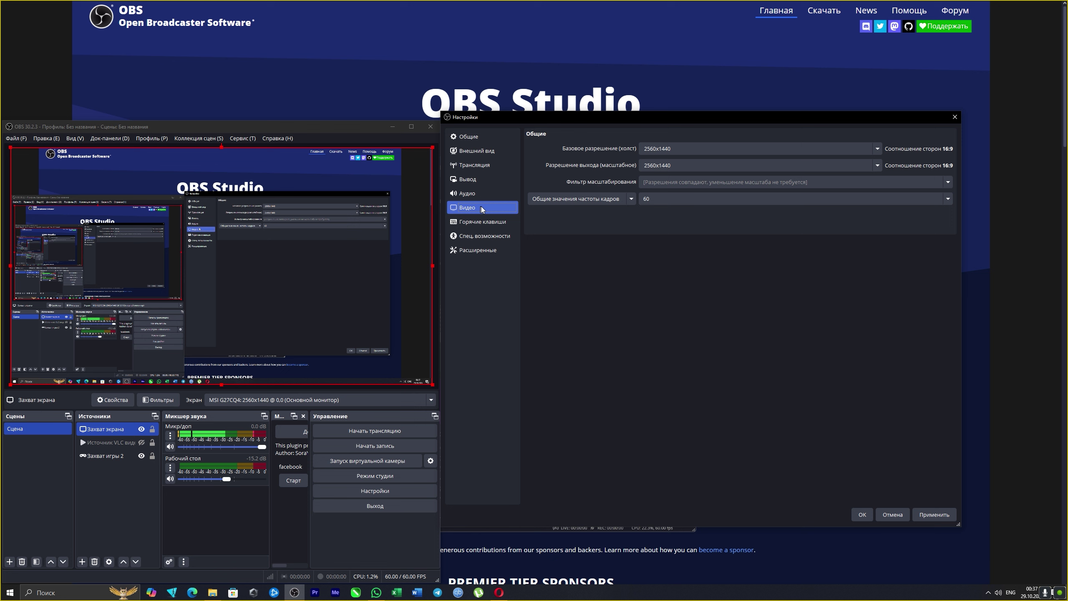
click(480, 194)
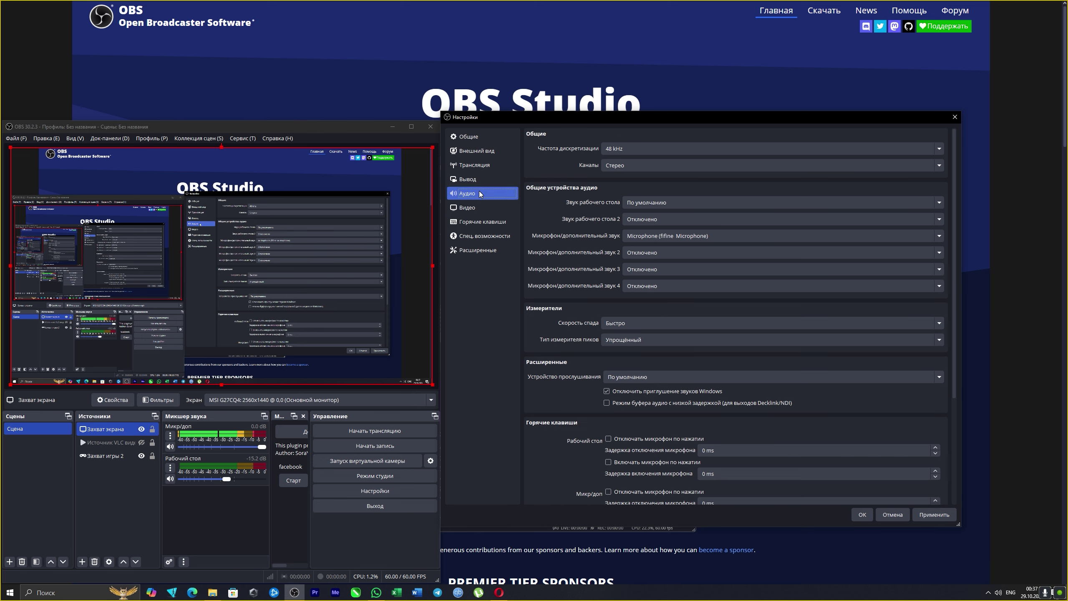
click(632, 150)
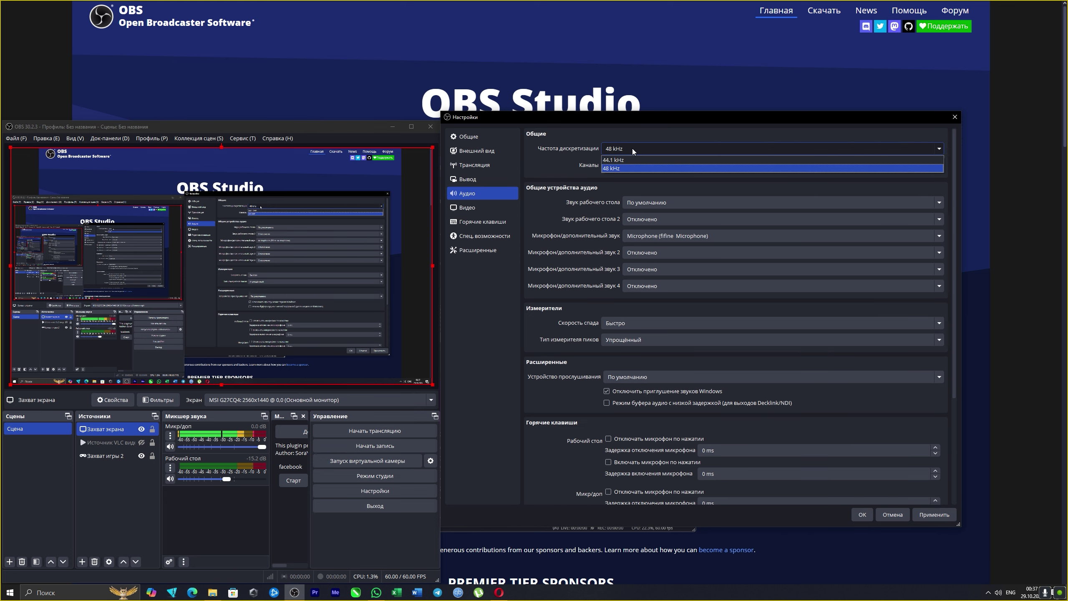
click(634, 165)
click(634, 165)
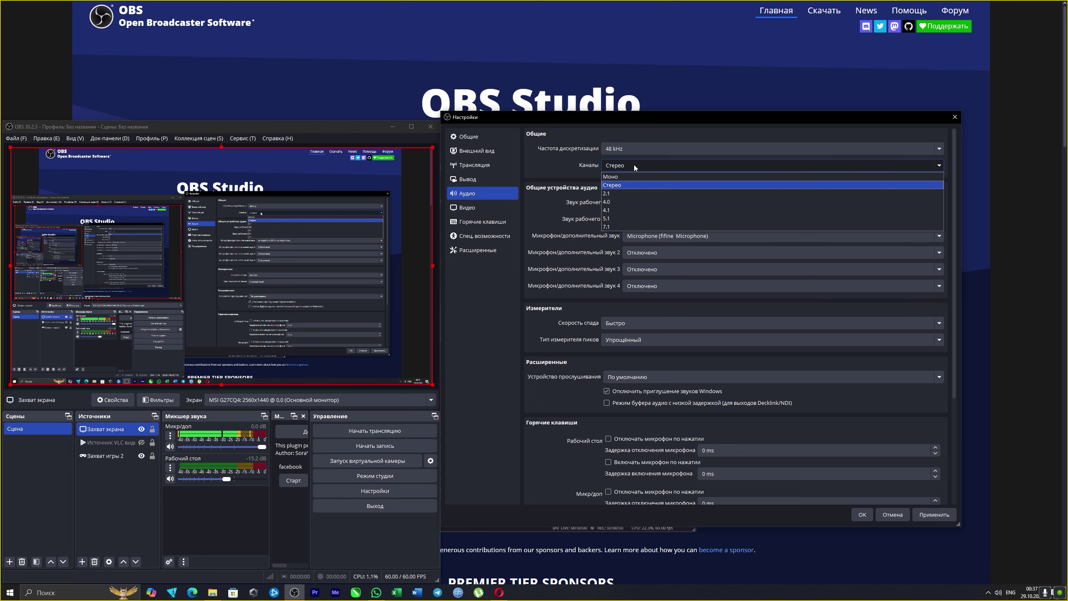
click(622, 185)
Step: Examine the color format, color space and color range options in the Advanced (Расширенные) settings, leaving them as they are
click(482, 165)
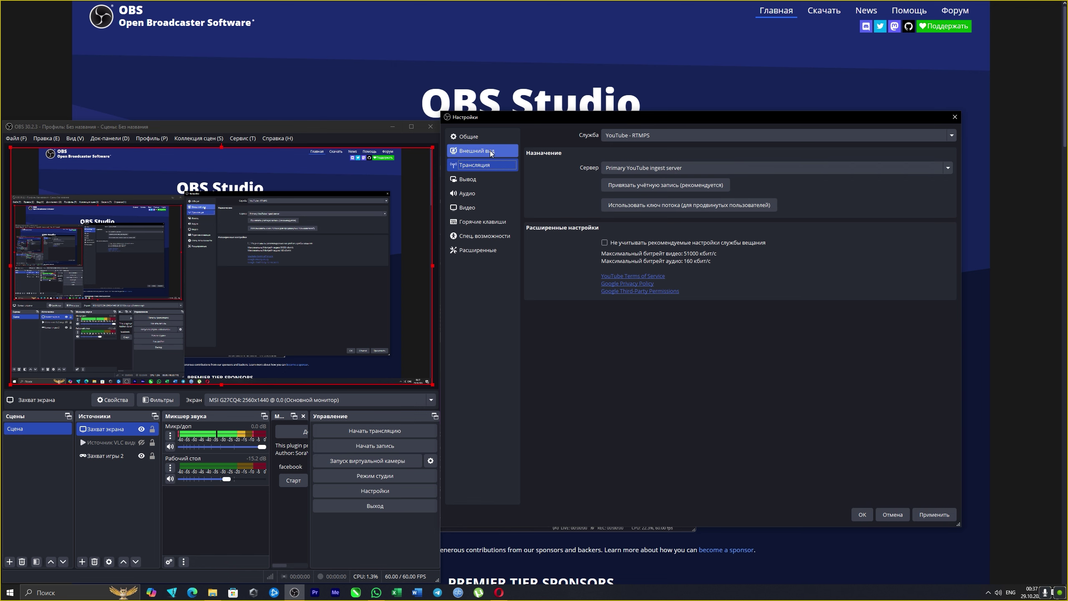
click(488, 248)
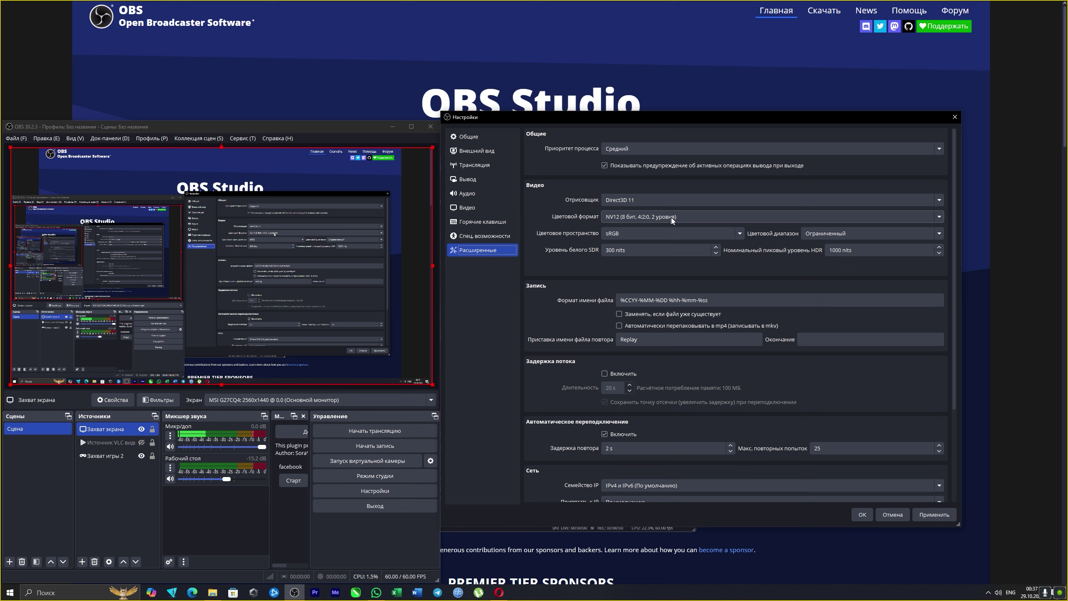
click(699, 217)
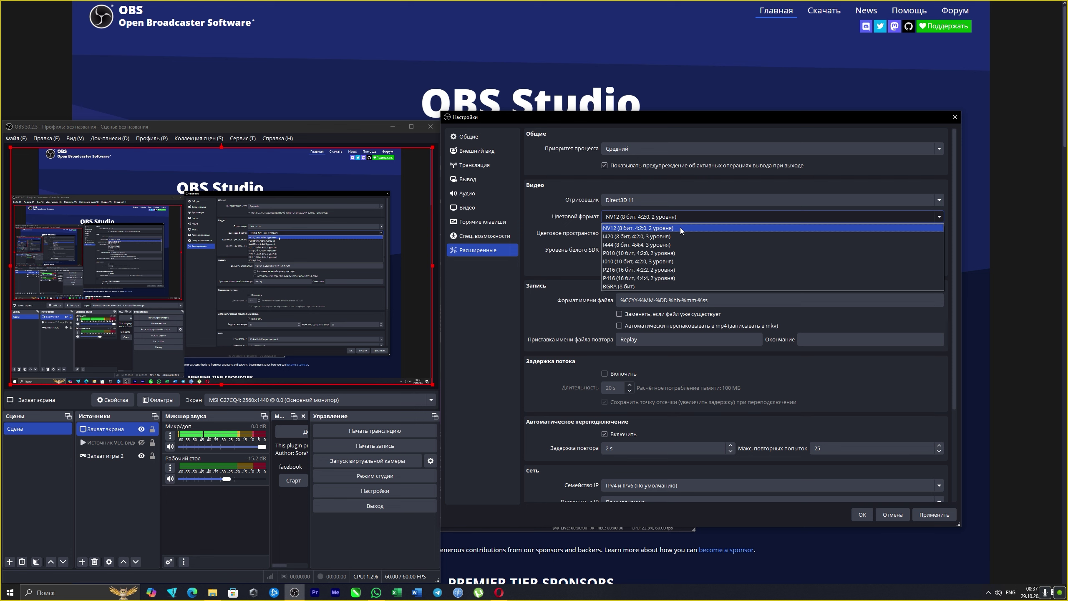
click(645, 216)
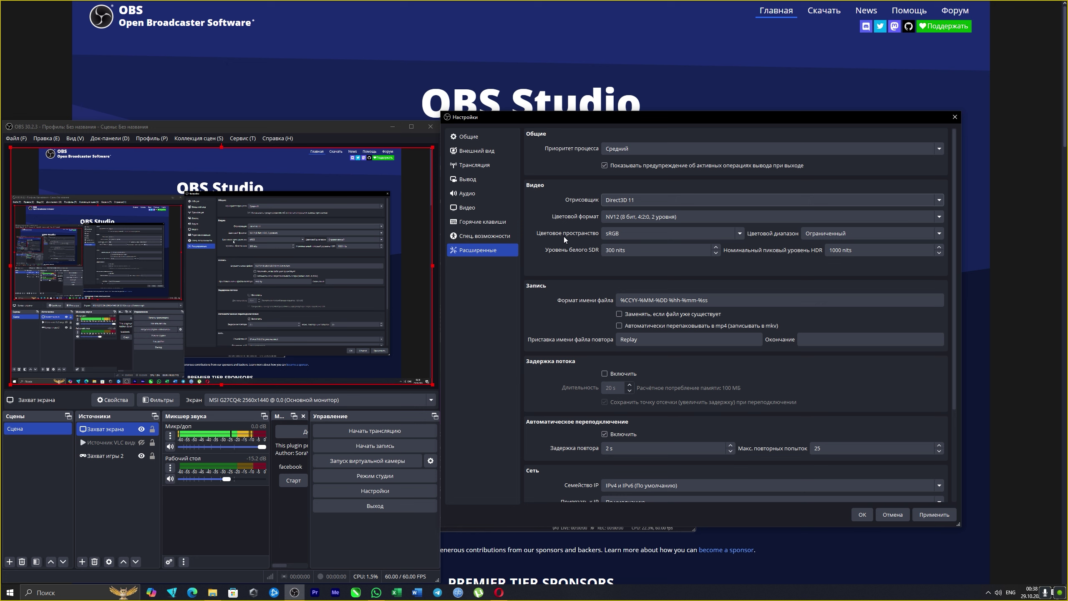
click(655, 233)
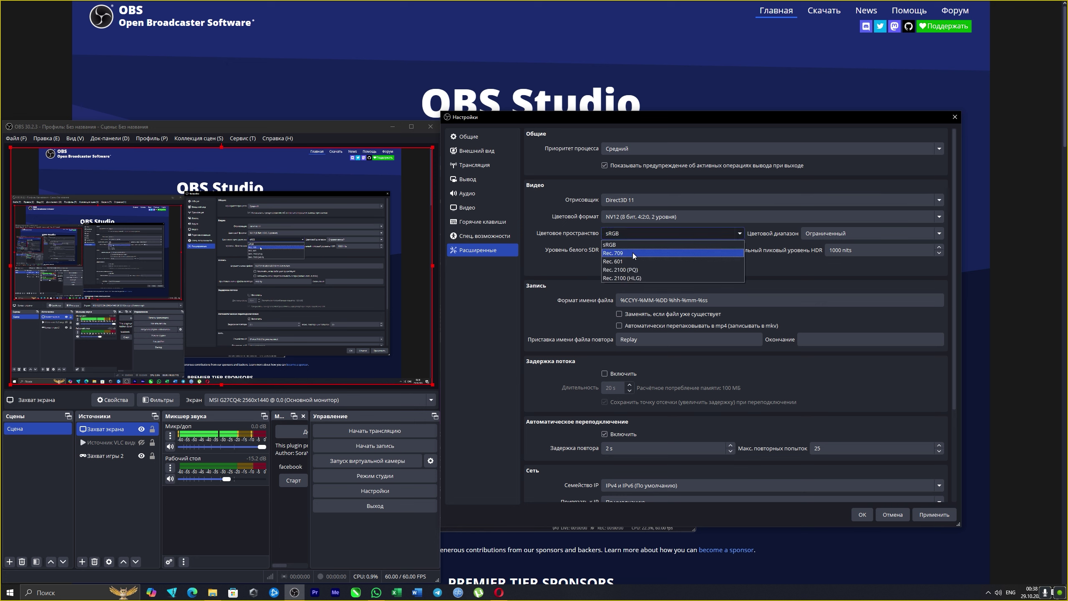
click(644, 244)
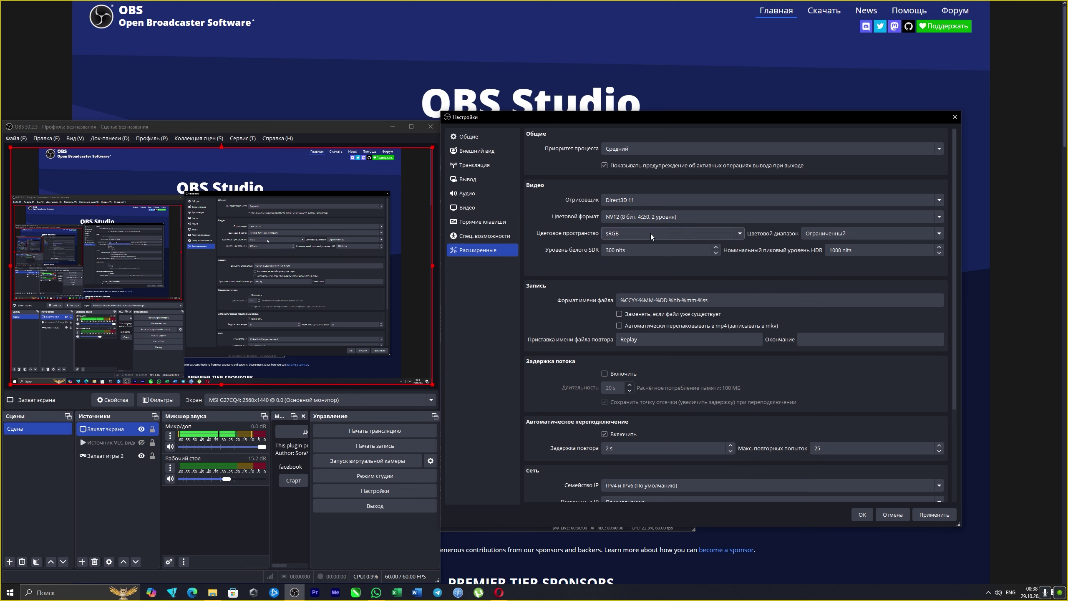
click(847, 234)
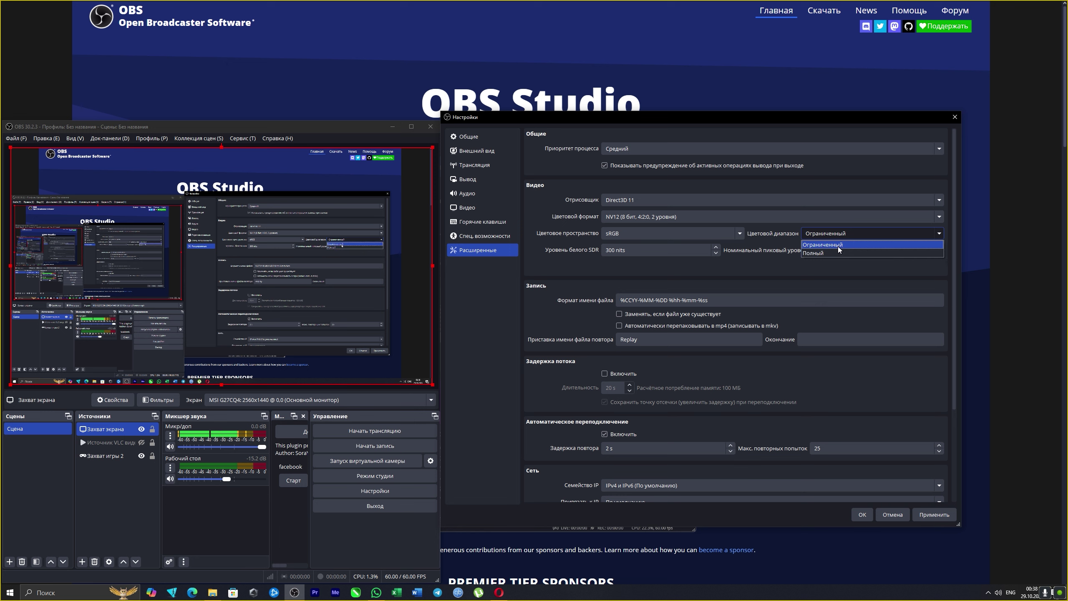
click(831, 262)
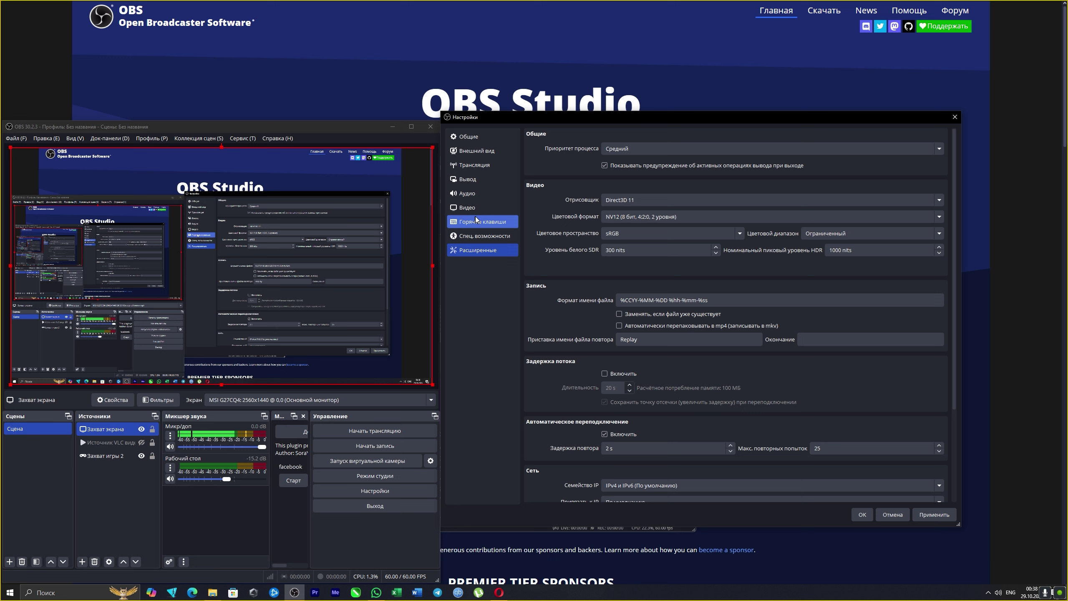
Step: Look over the General (Общие) settings and the theme and style options of the Appearance (Внешний вид) settings
click(467, 137)
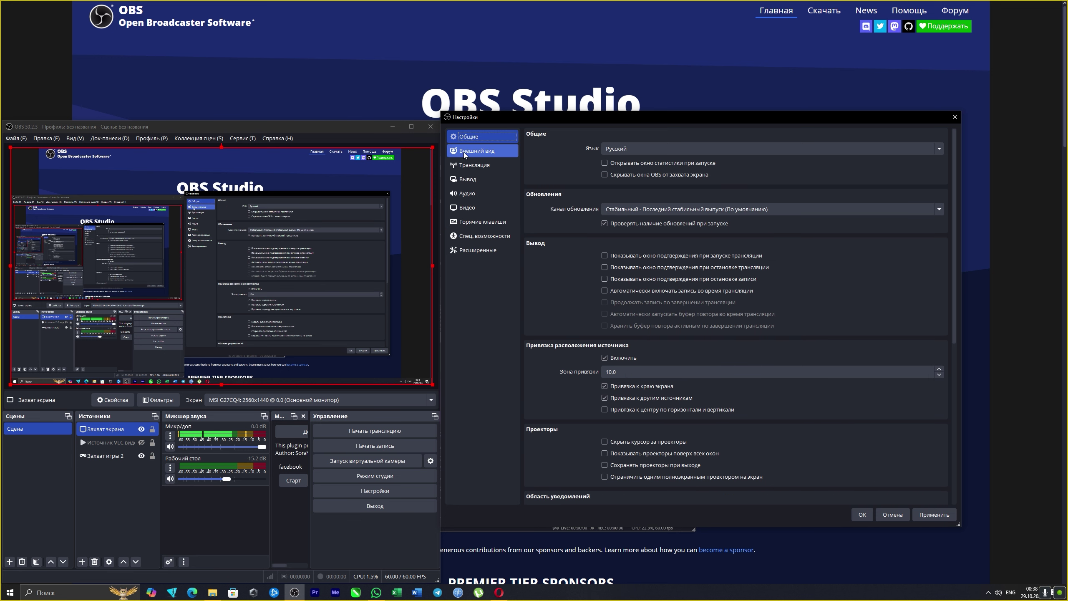
click(464, 152)
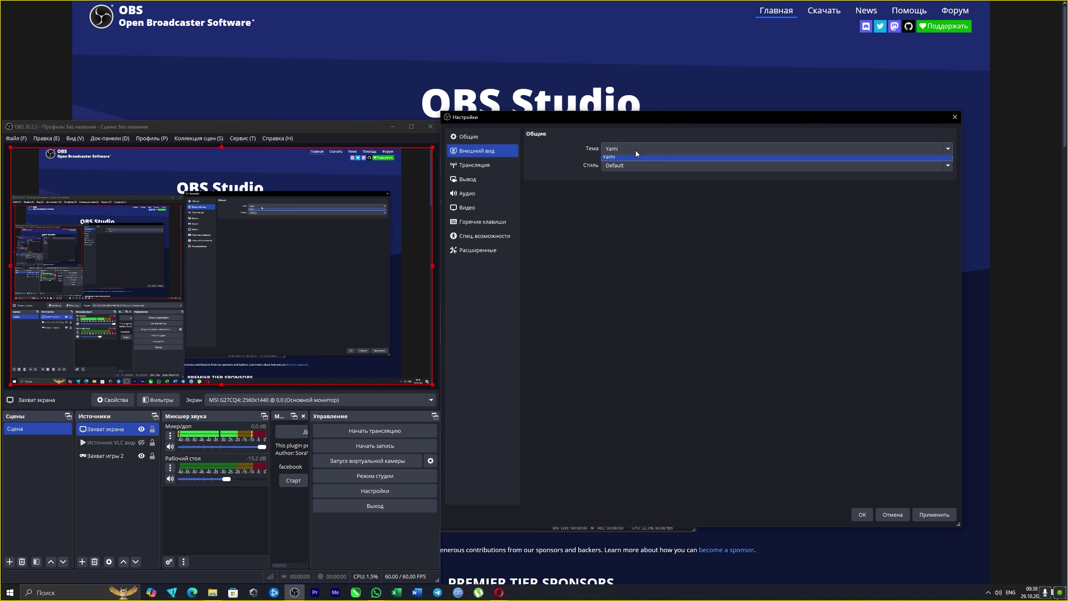
click(637, 167)
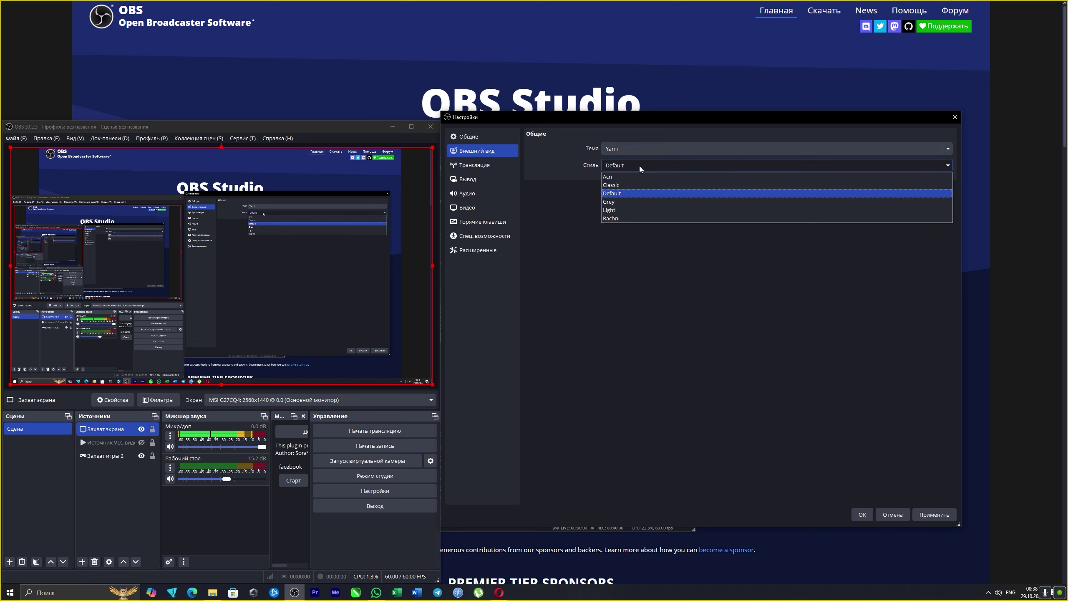
click(639, 165)
Step: Open the recording (Запись) settings of the Output section and review the recording formats, keeping MPEG-4 (.mp4)
click(482, 165)
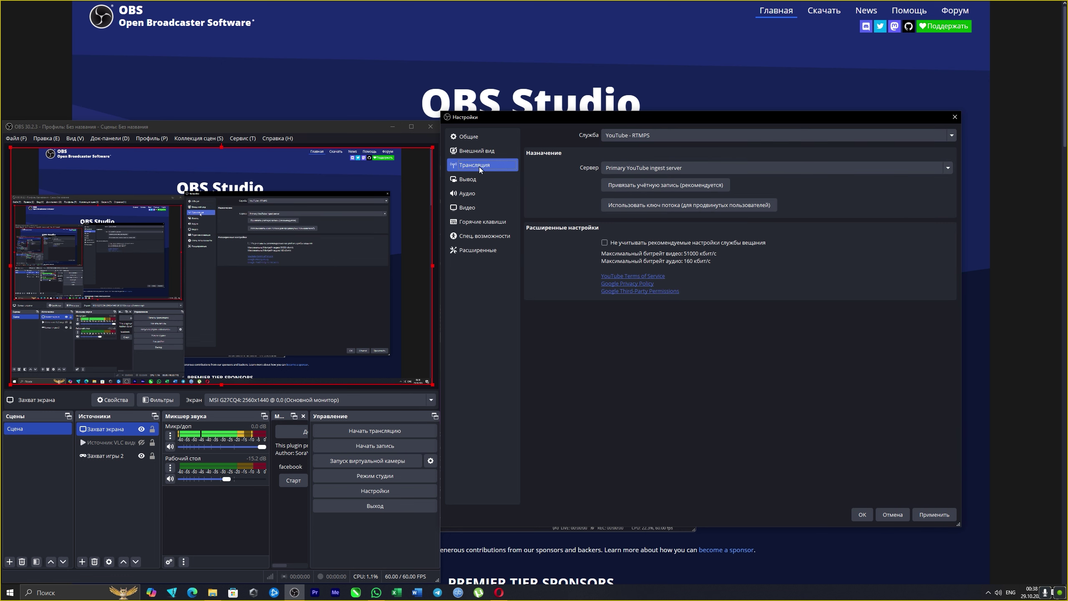
click(477, 178)
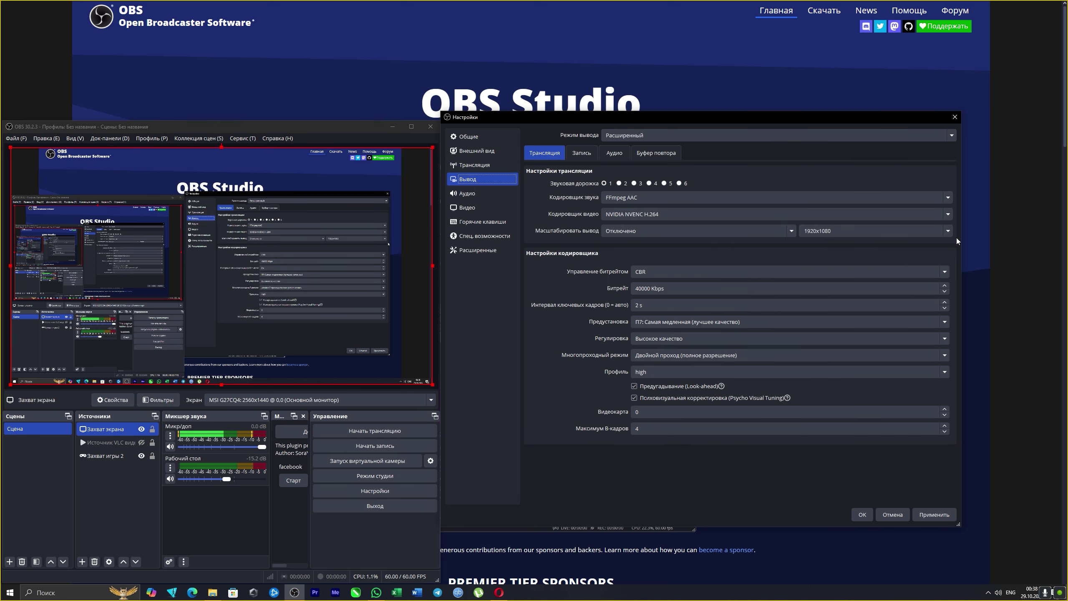
drag(734, 119, 599, 89)
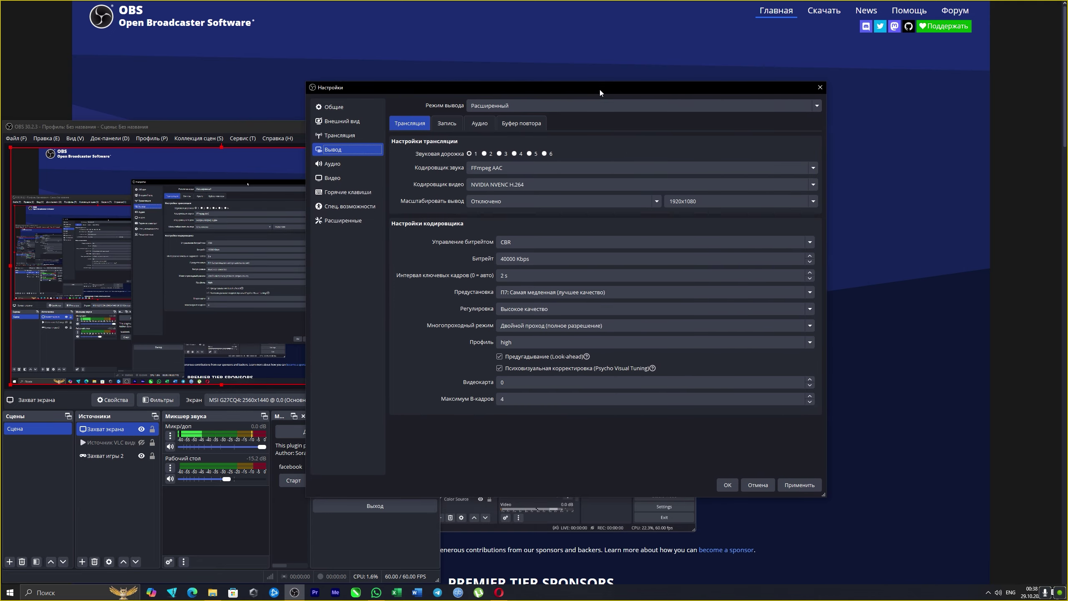
click(448, 125)
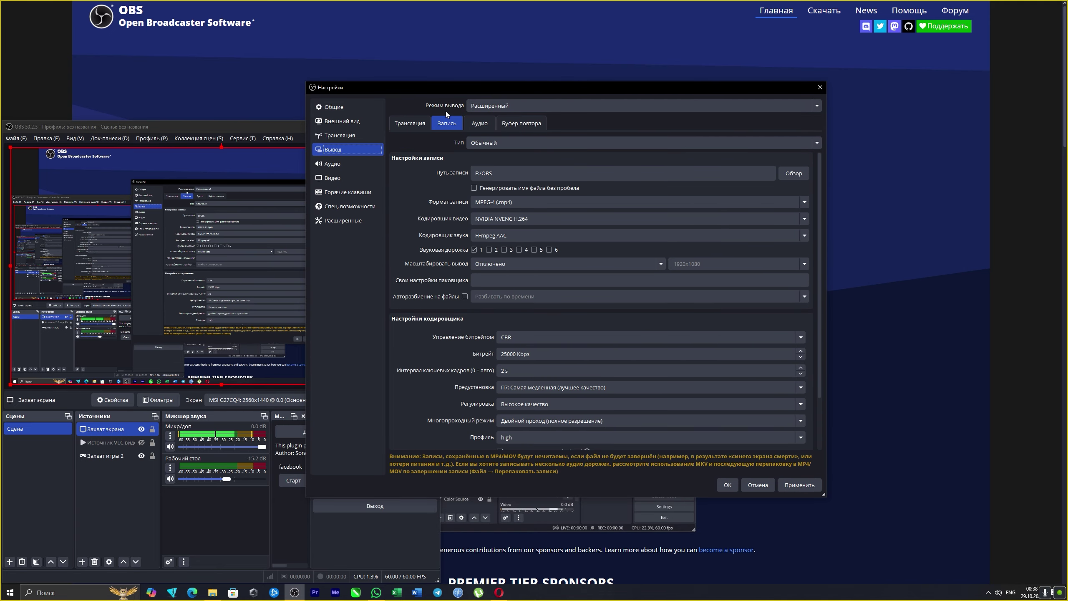
click(527, 202)
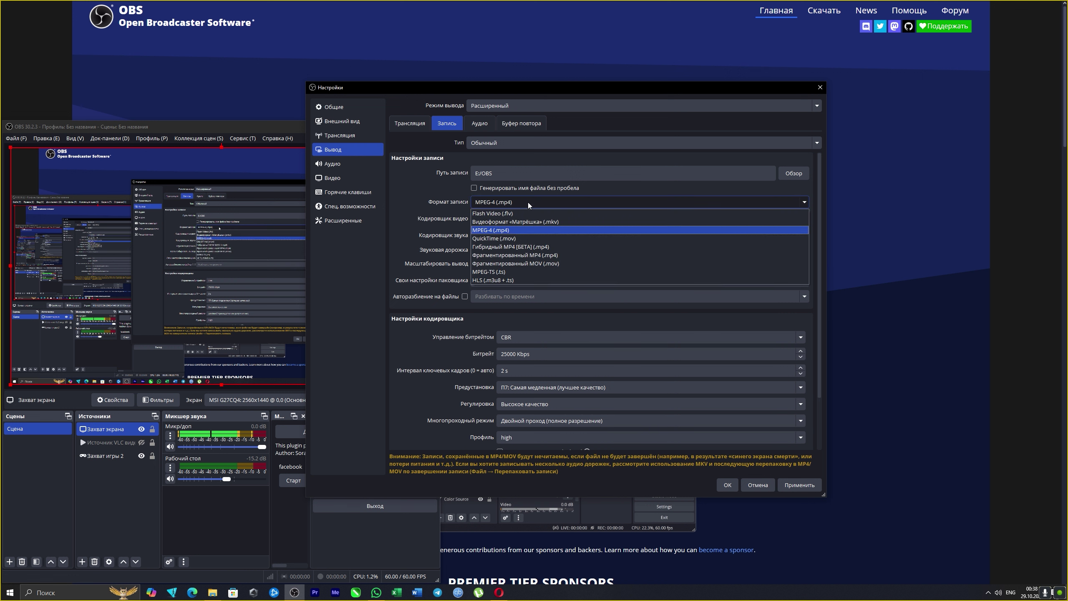
click(521, 230)
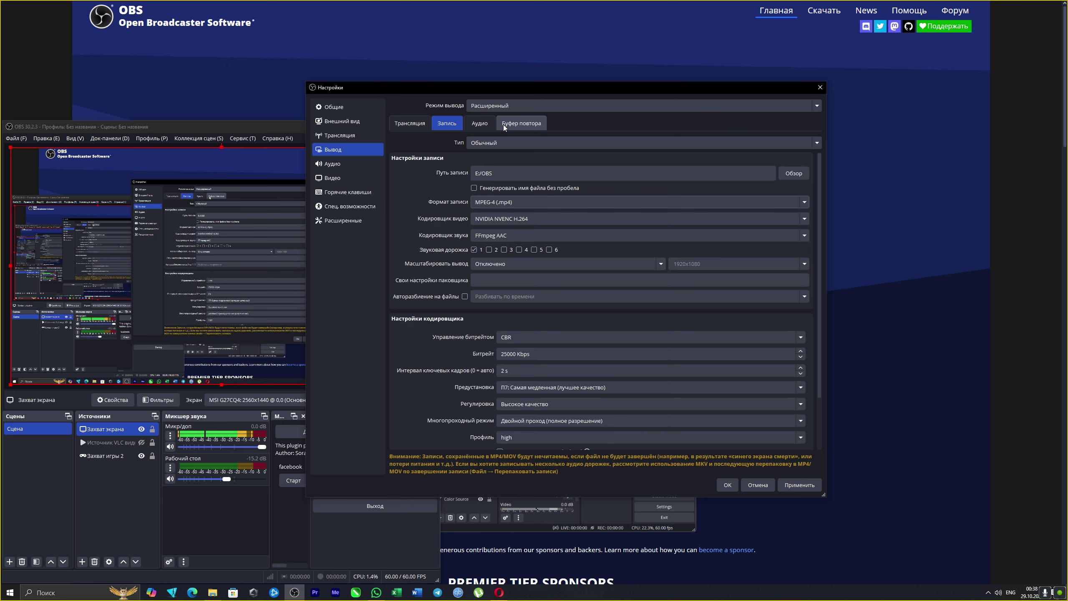
Step: Review the audio encoder options for recording, leaving the selected encoder as it is
click(500, 235)
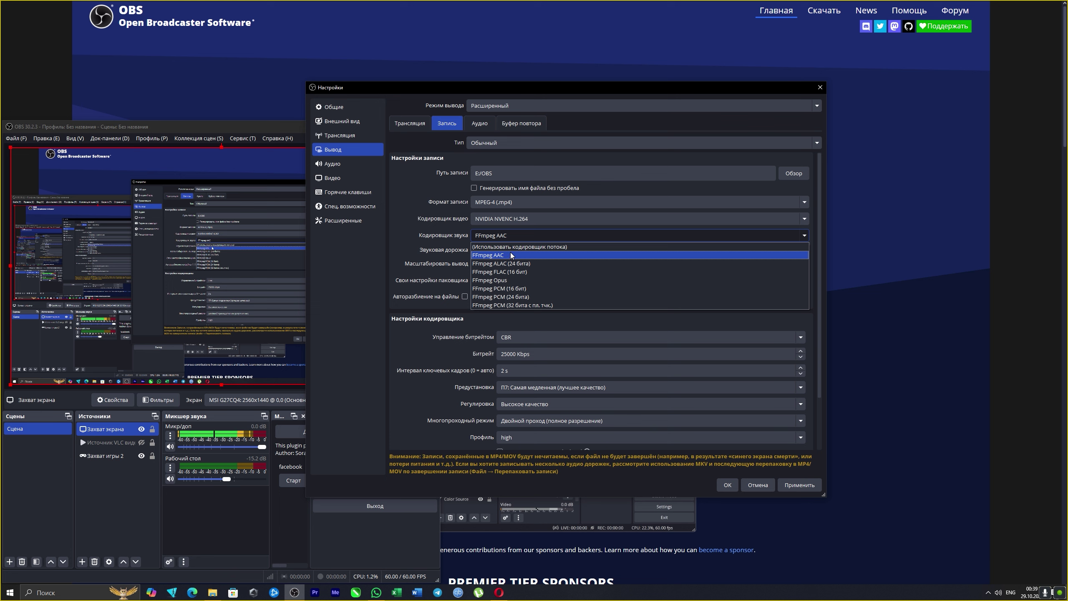
click(534, 236)
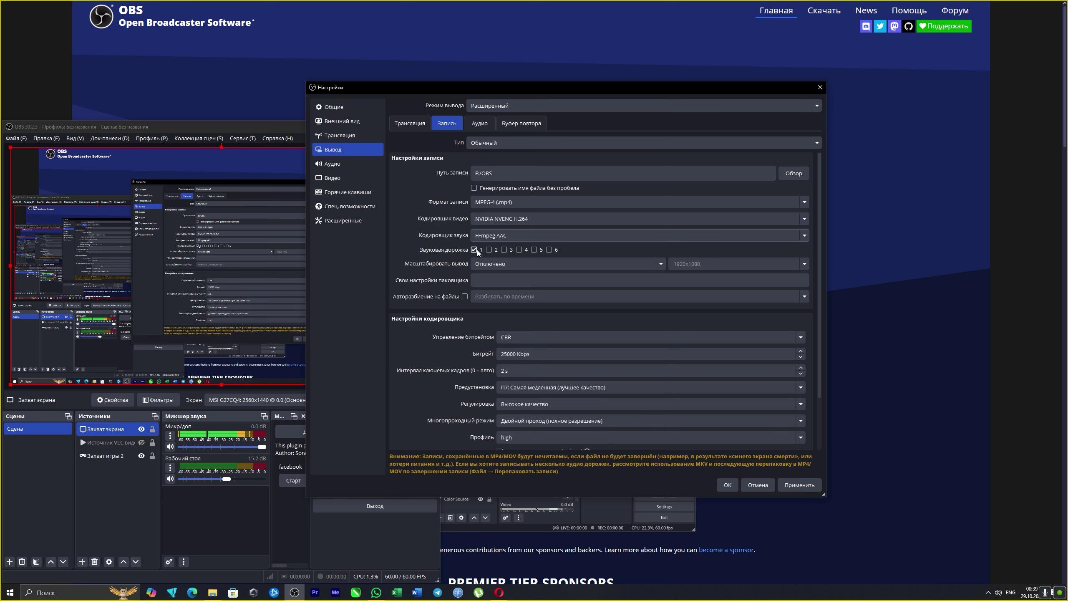
click(475, 275)
Step: Examine the recording encoder's preset options and keyframe interval without changing them
scroll(820, 282, down, 3)
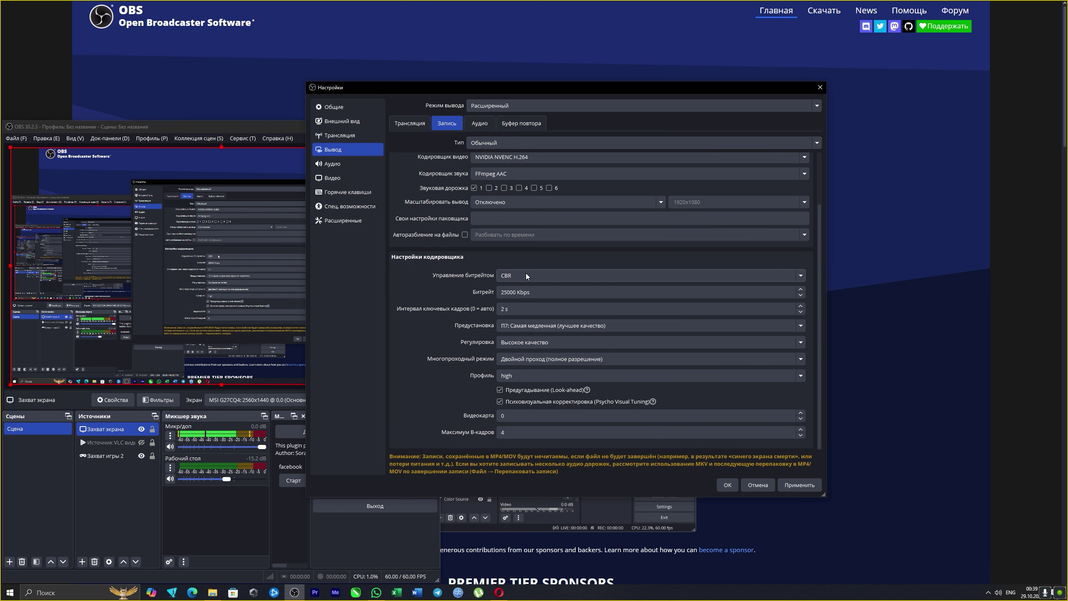
click(525, 326)
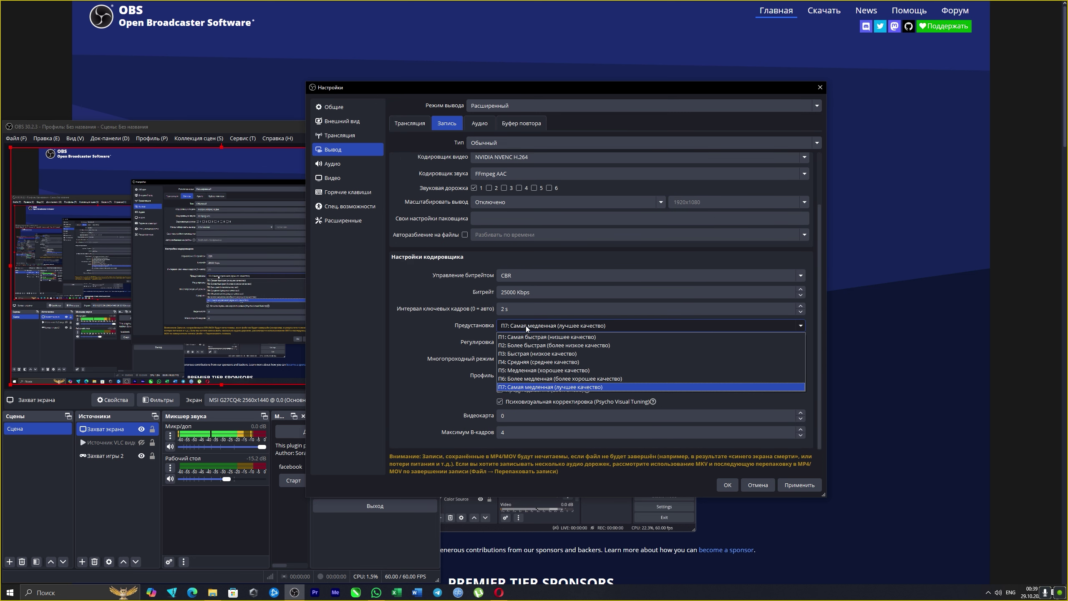
click(526, 326)
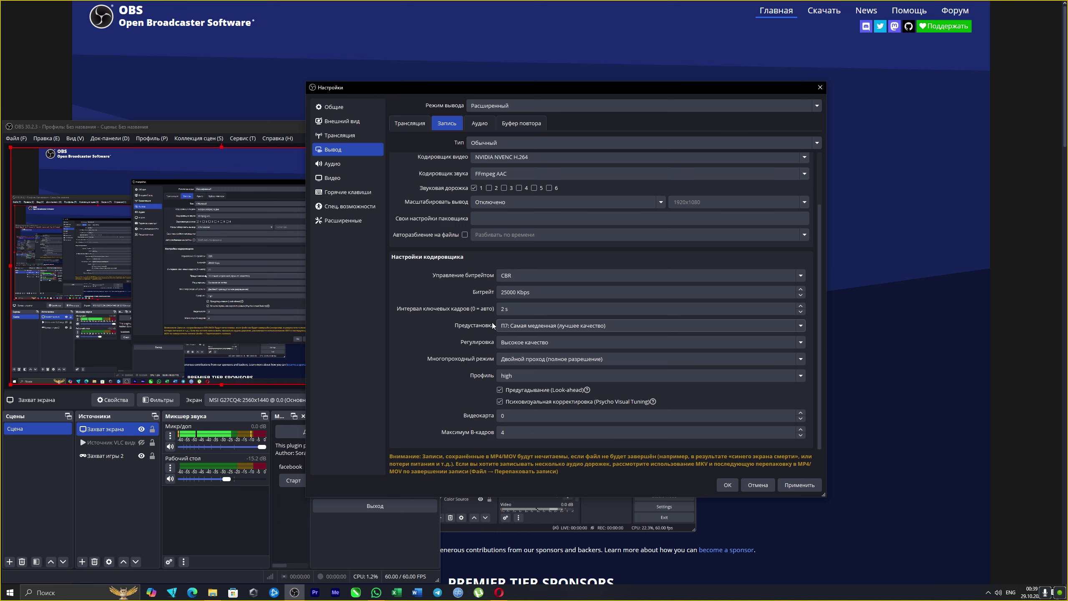
drag(511, 308, 492, 311)
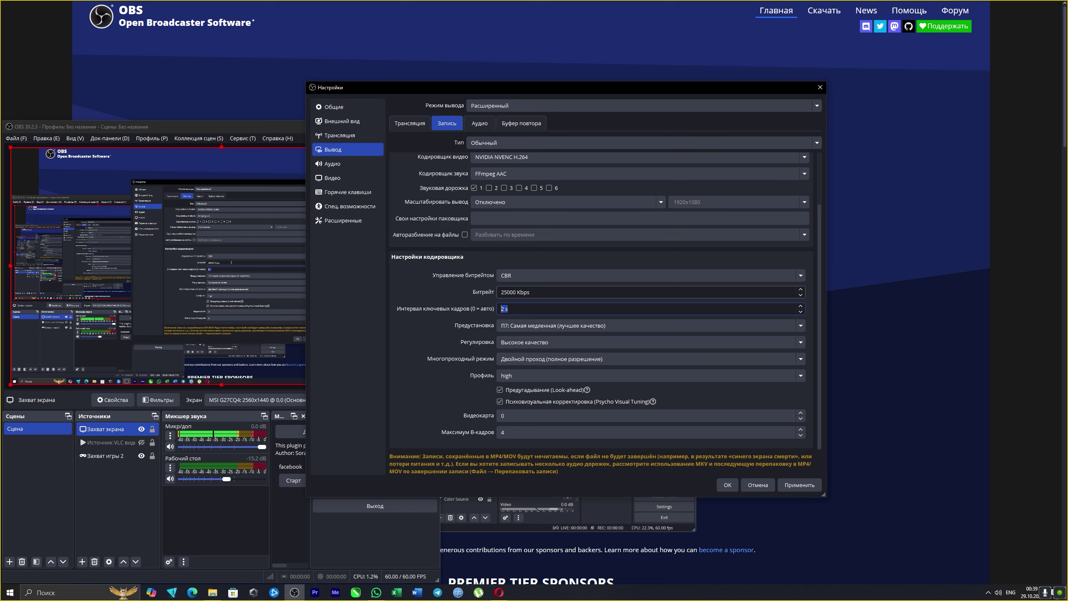
Step: Check the recording encoder's multipass mode and tuning options and its maximum B-frames value
click(533, 359)
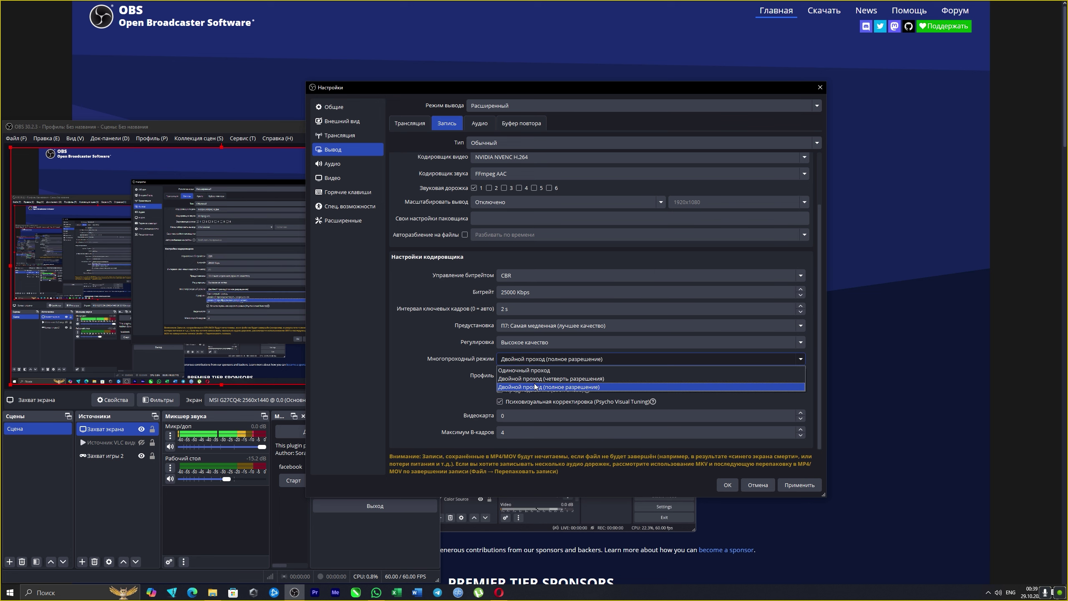
click(543, 360)
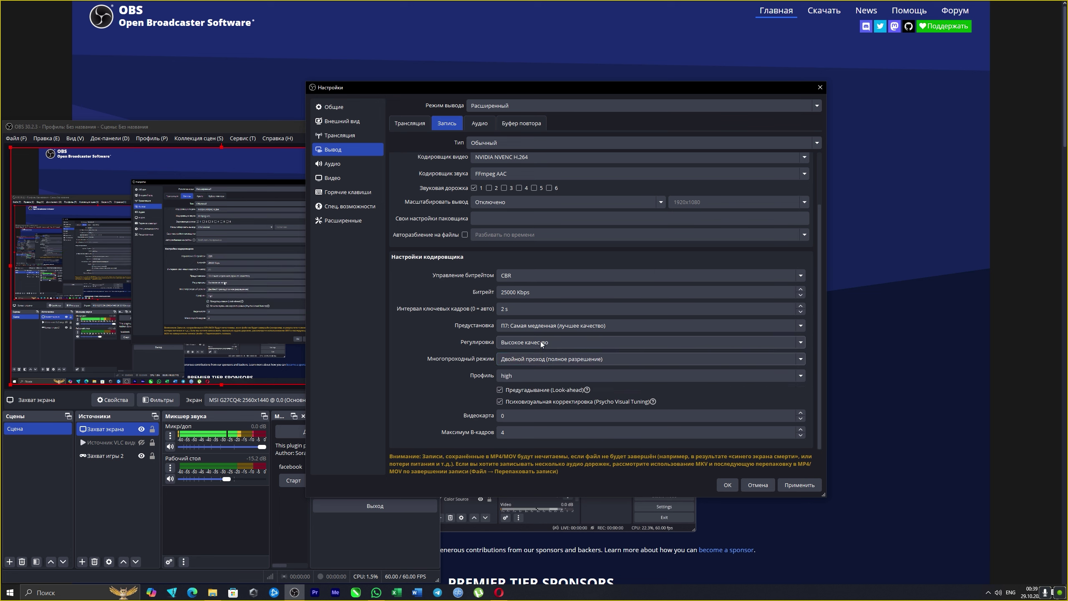
click(542, 343)
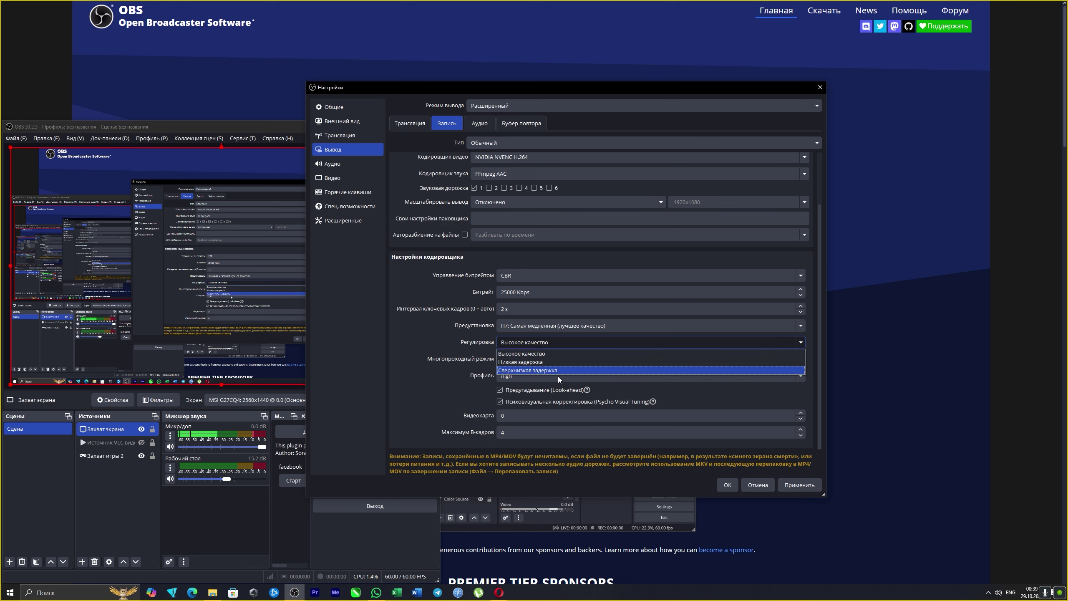
click(392, 354)
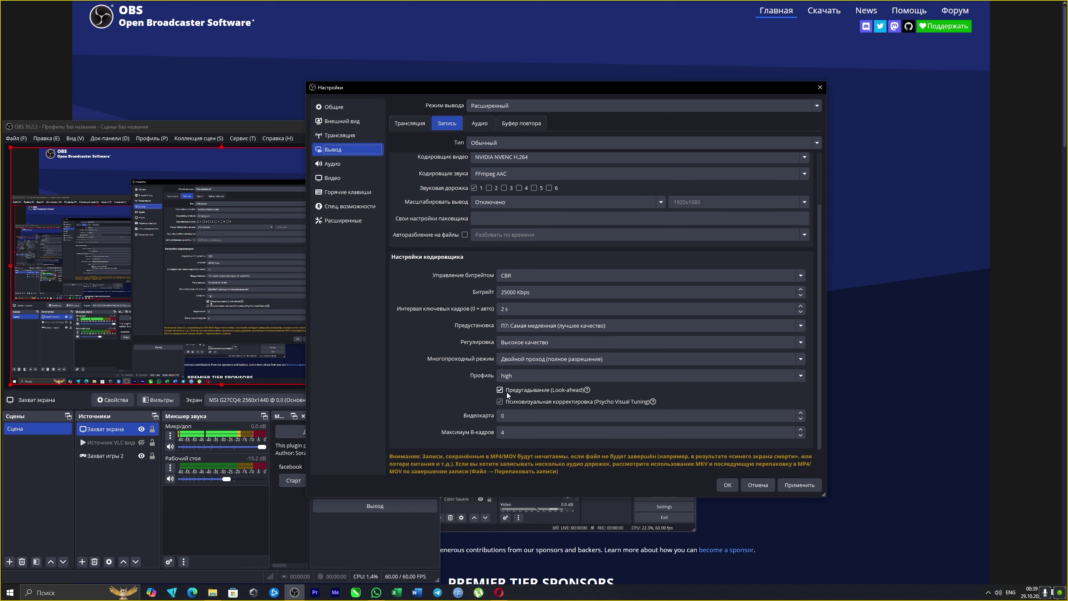
click(509, 433)
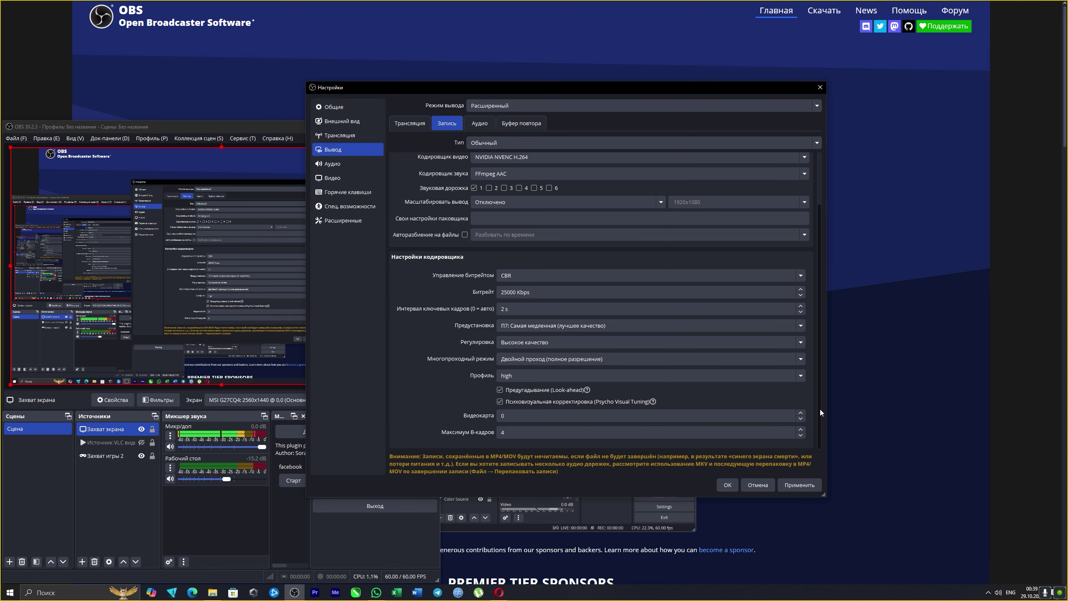
Step: Move the settings window clear of the main window, check the Видео resolution and frame rate settings, and return to the recording output settings
drag(819, 409, 816, 357)
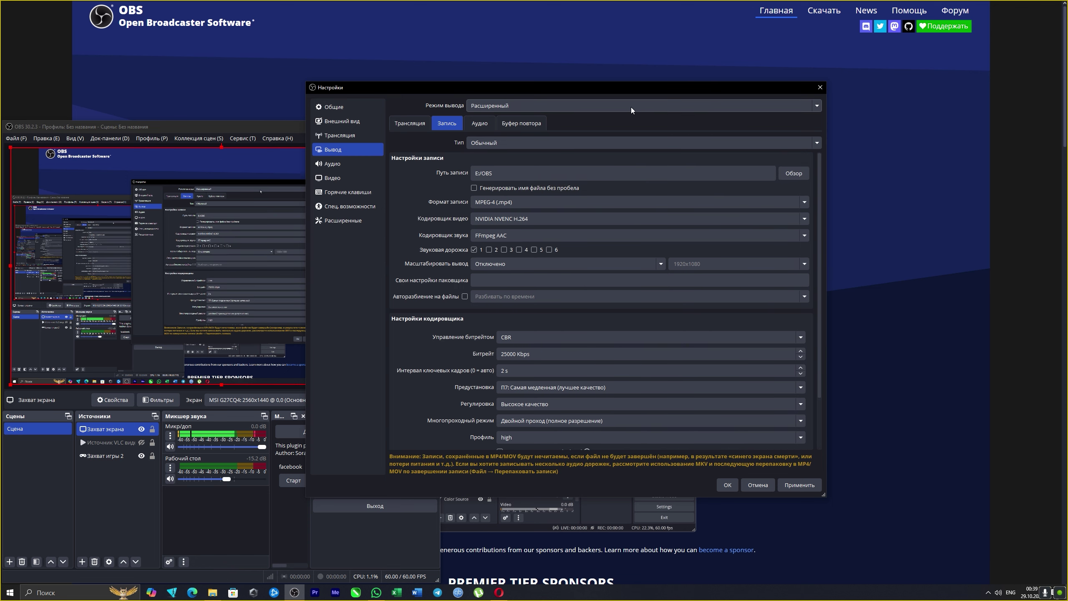
drag(631, 87, 784, 62)
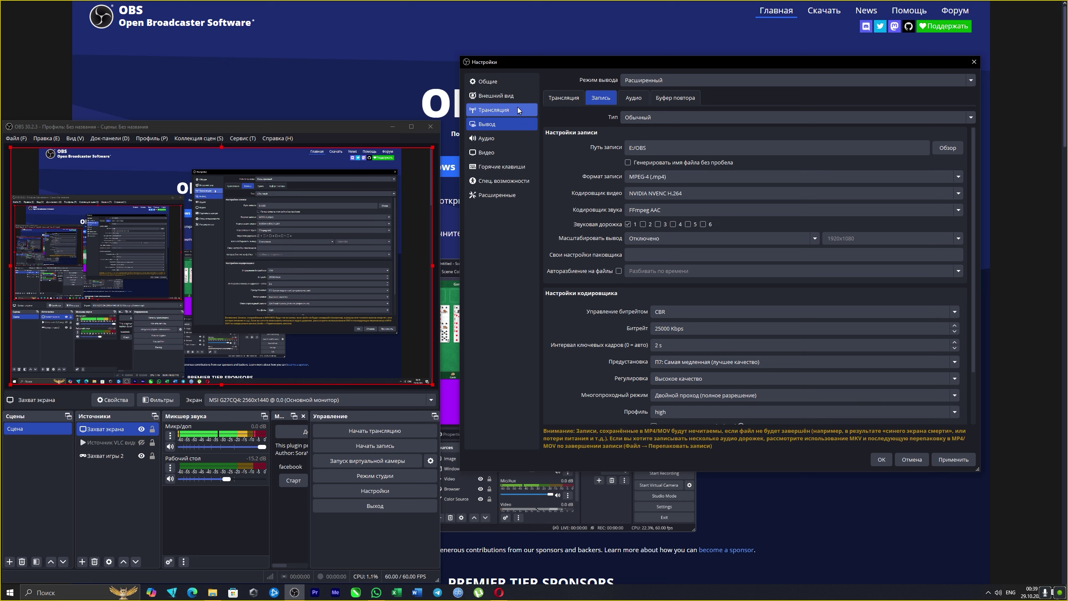
click(493, 152)
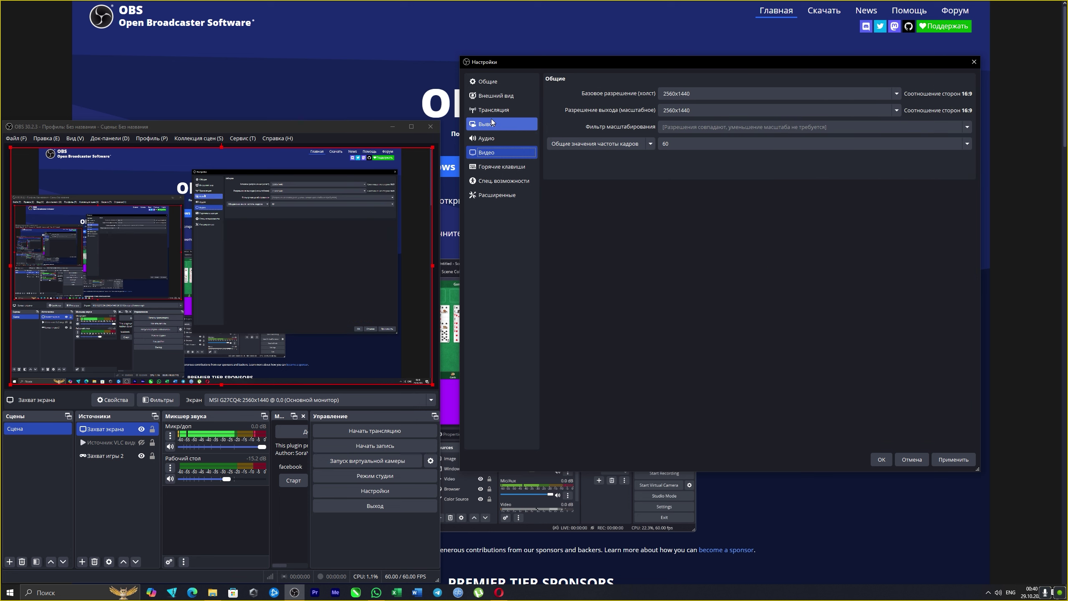
click(491, 128)
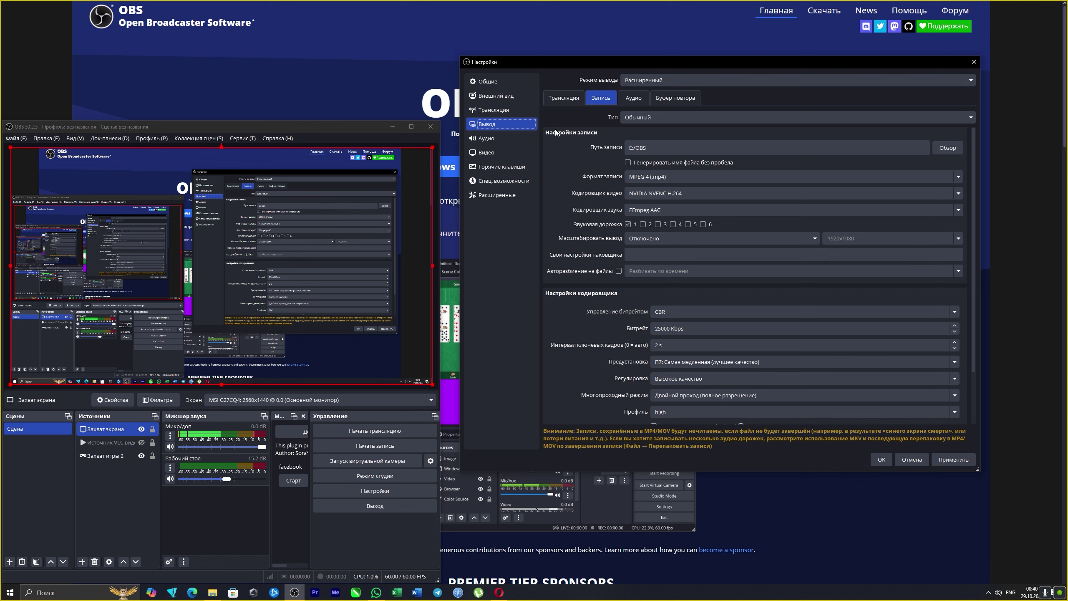
drag(746, 65, 736, 84)
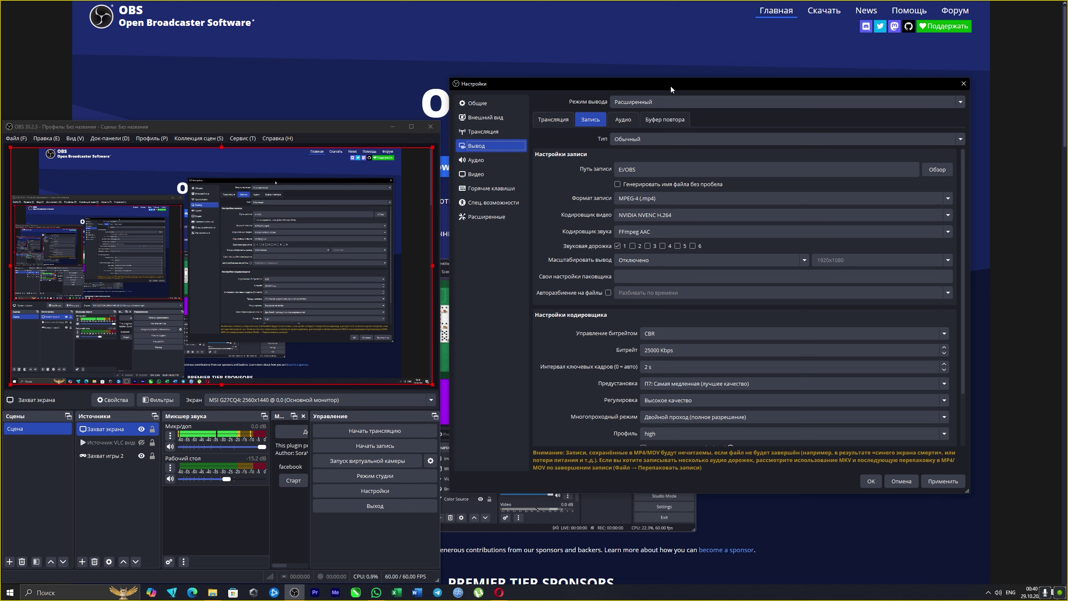
click(324, 127)
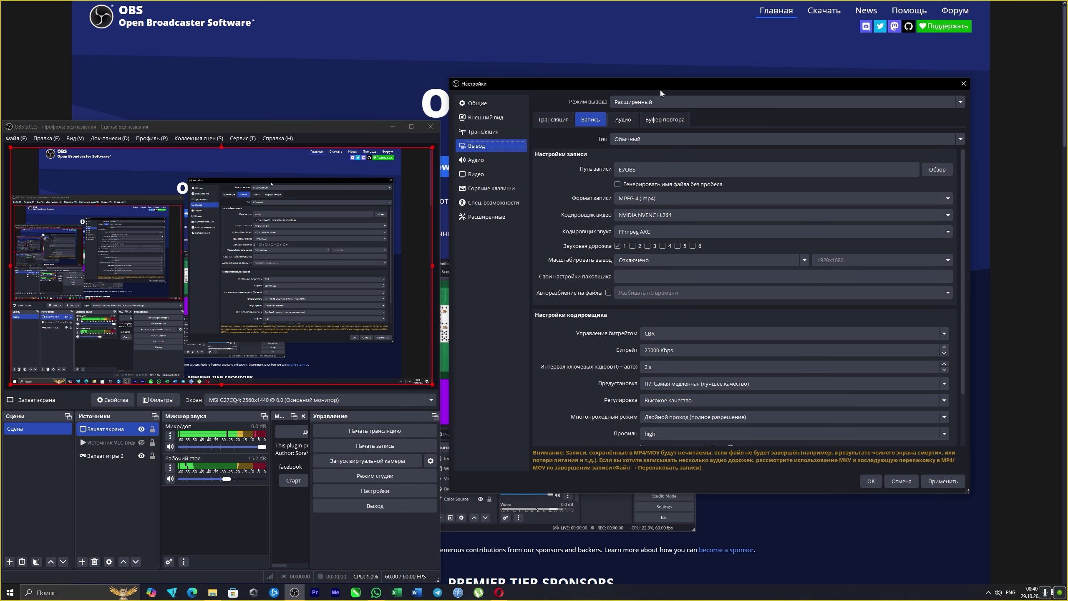